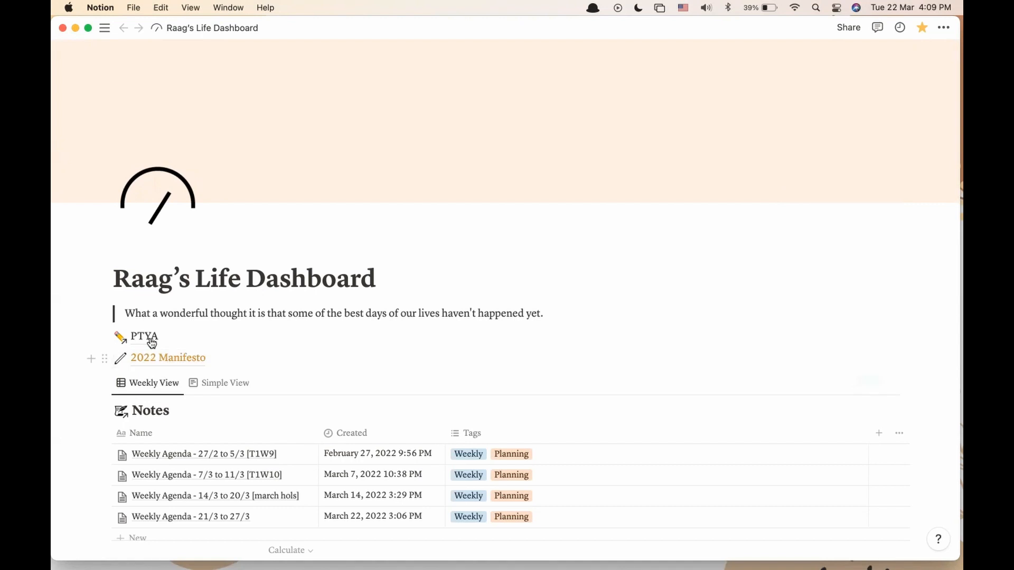
# Add a sub-page titled Notes directly below the quote on the dashboard.
pyautogui.click(566, 318)
pyautogui.press('Return')
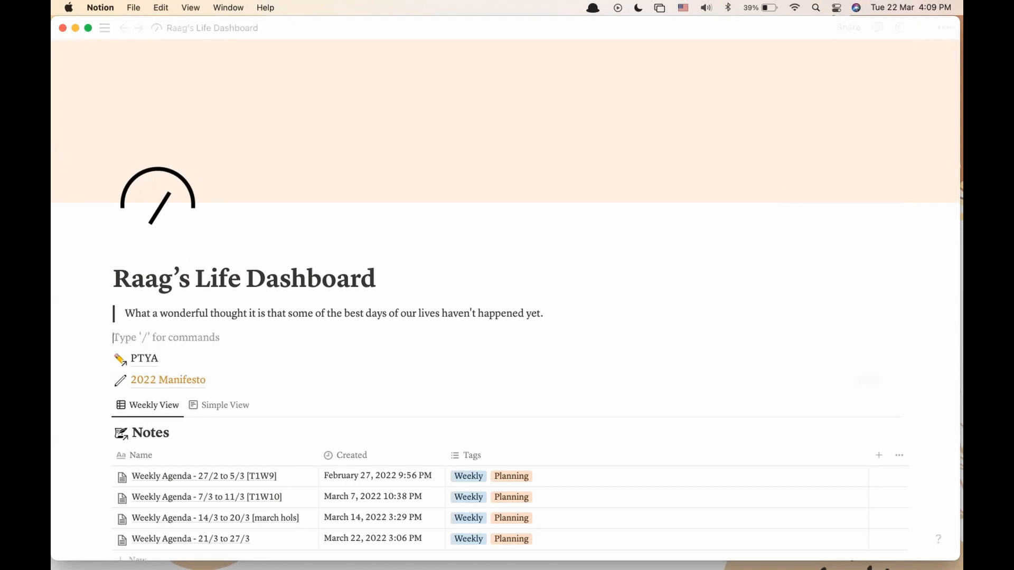
pyautogui.write('/page')
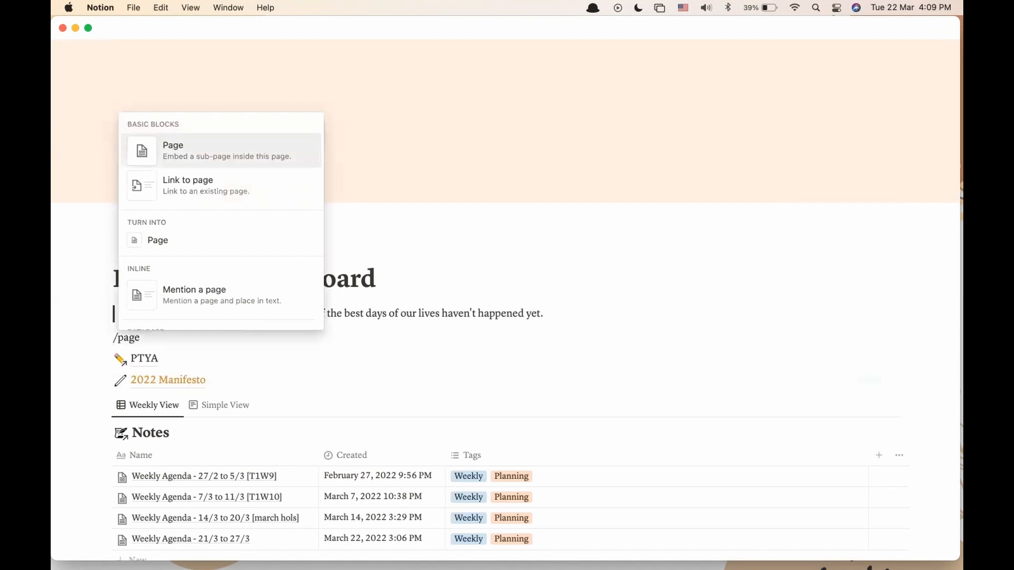
pyautogui.press('Return')
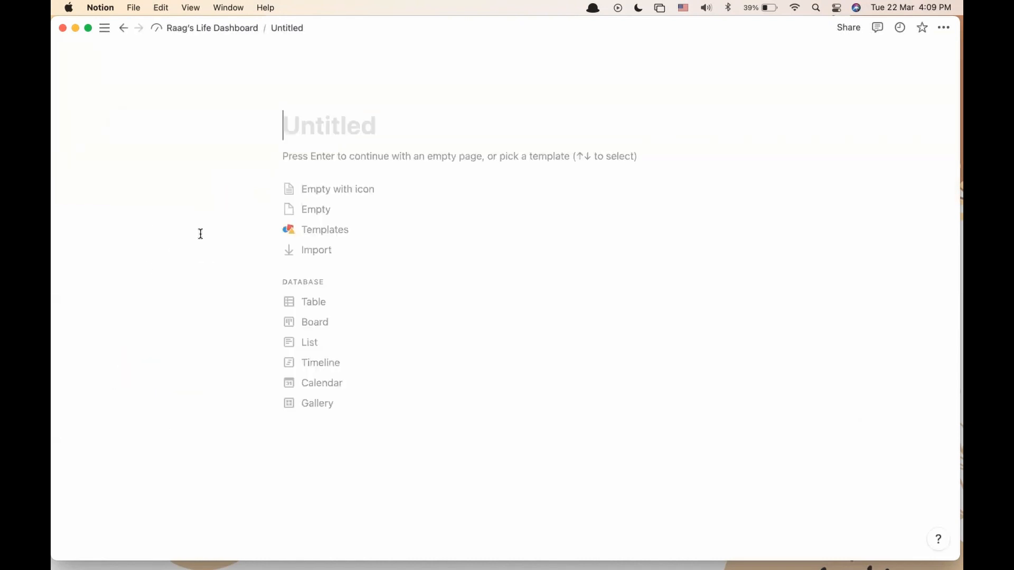
pyautogui.write('NOtes')
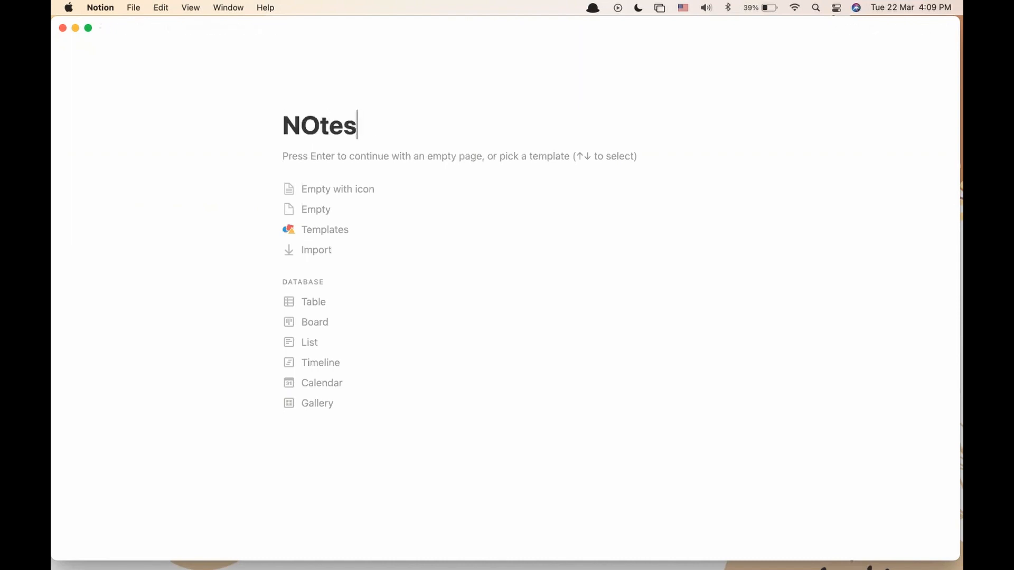
pyautogui.press('BackSpace')
pyautogui.press('BackSpace')
pyautogui.press('BackSpace')
pyautogui.press('BackSpace')
pyautogui.write('otes')
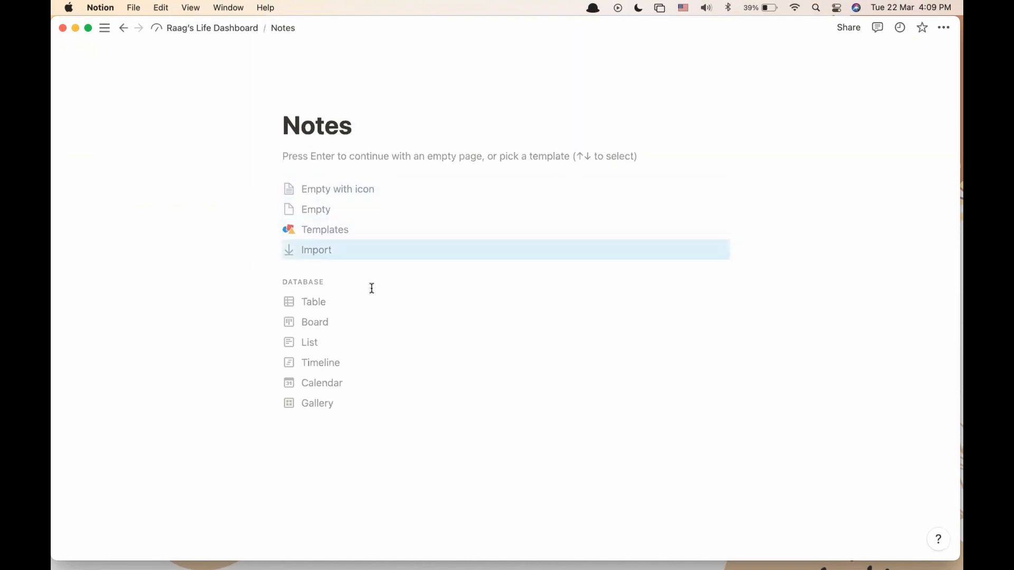
# Set up the Notes page as a table with a new database as its data source.
pyautogui.click(358, 311)
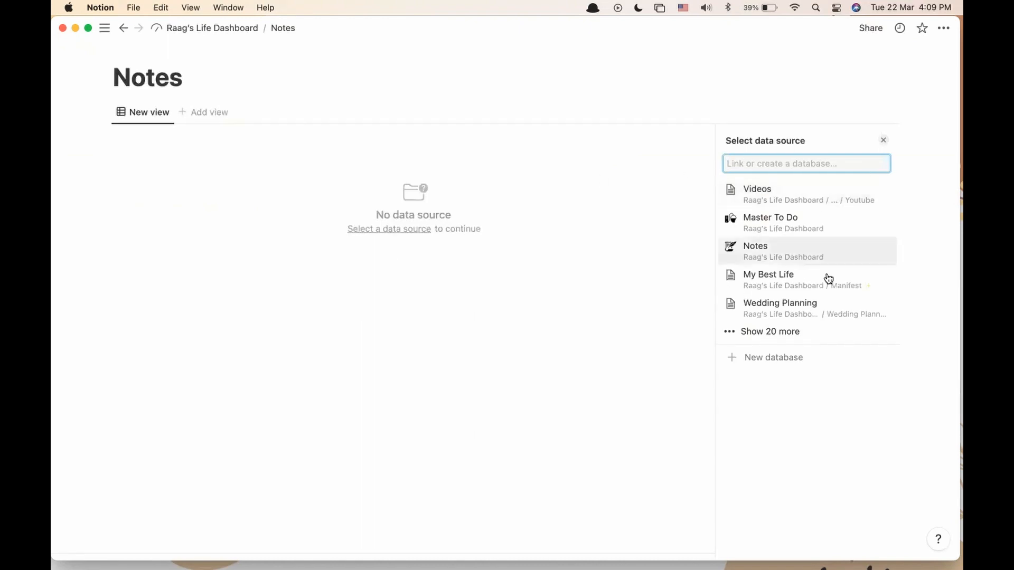
pyautogui.click(777, 352)
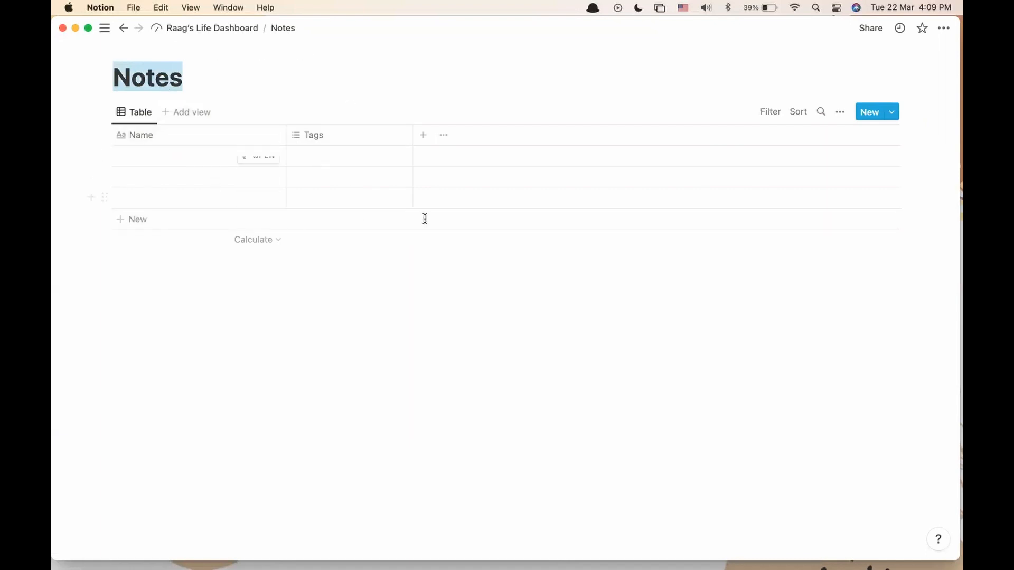
# Return to the dashboard, reopen the new Notes page and give it an icon.
pyautogui.click(231, 27)
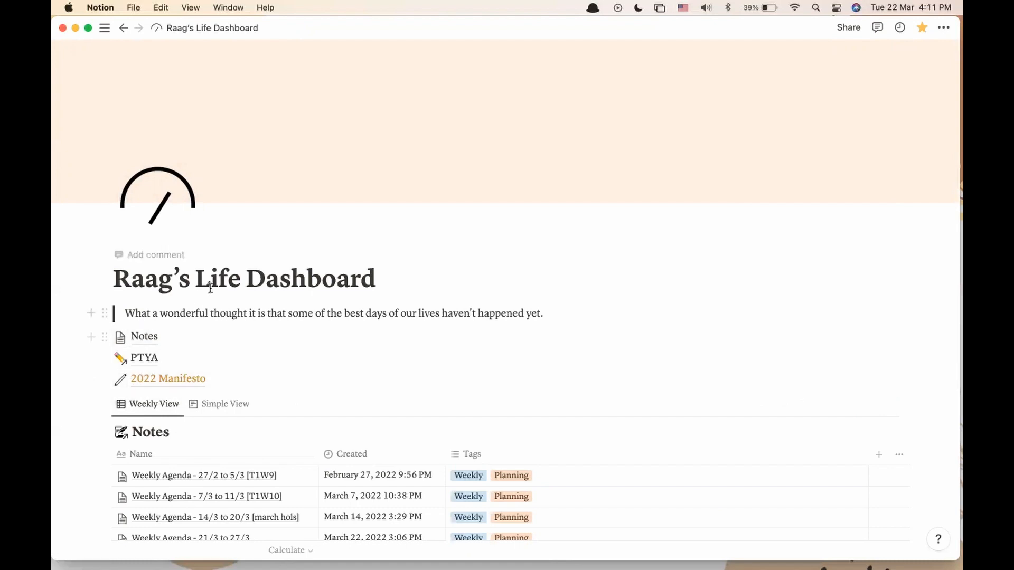
pyautogui.click(148, 337)
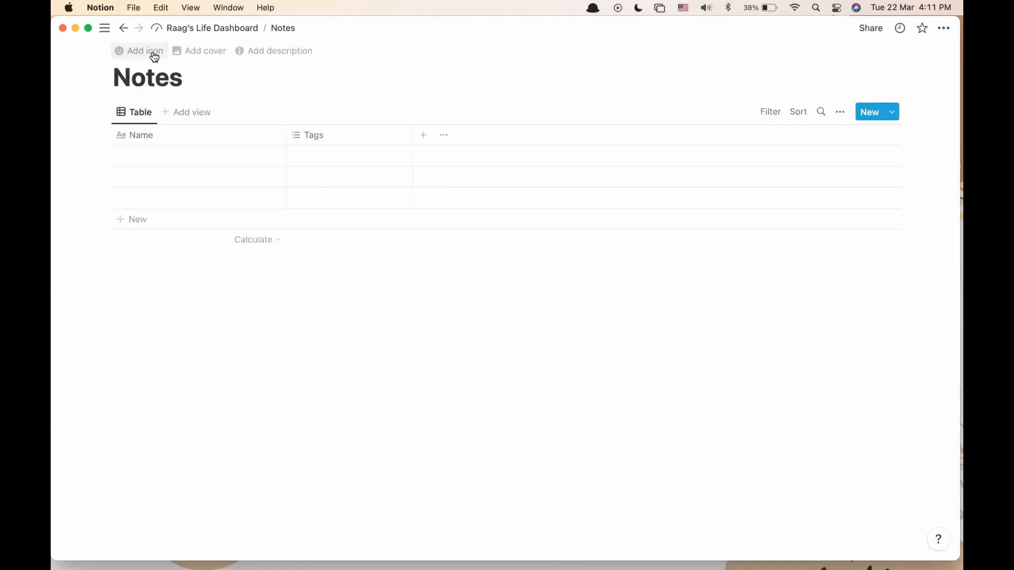
pyautogui.click(153, 54)
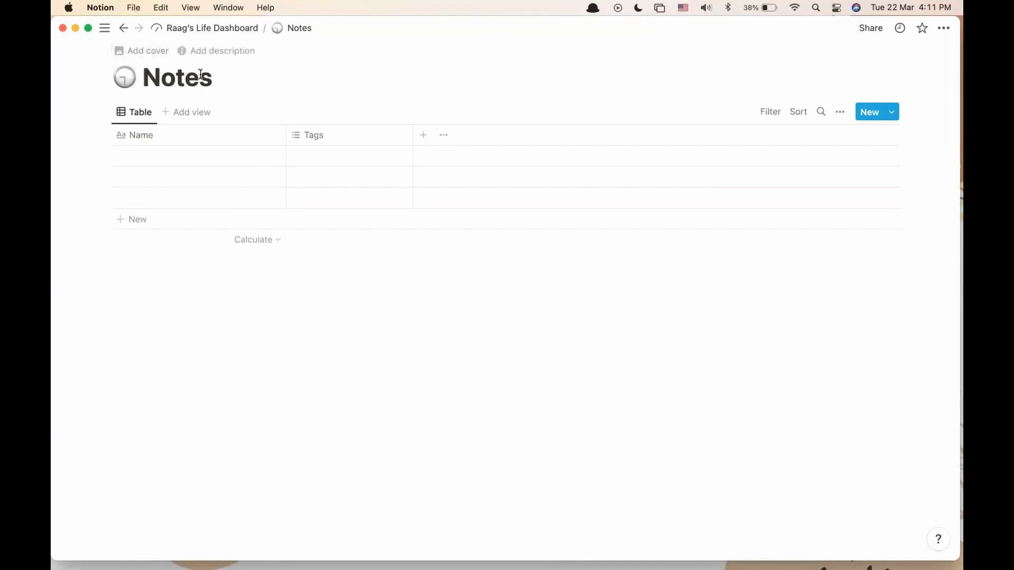
# Go back to the dashboard and delete the new Notes page from it.
pyautogui.click(207, 31)
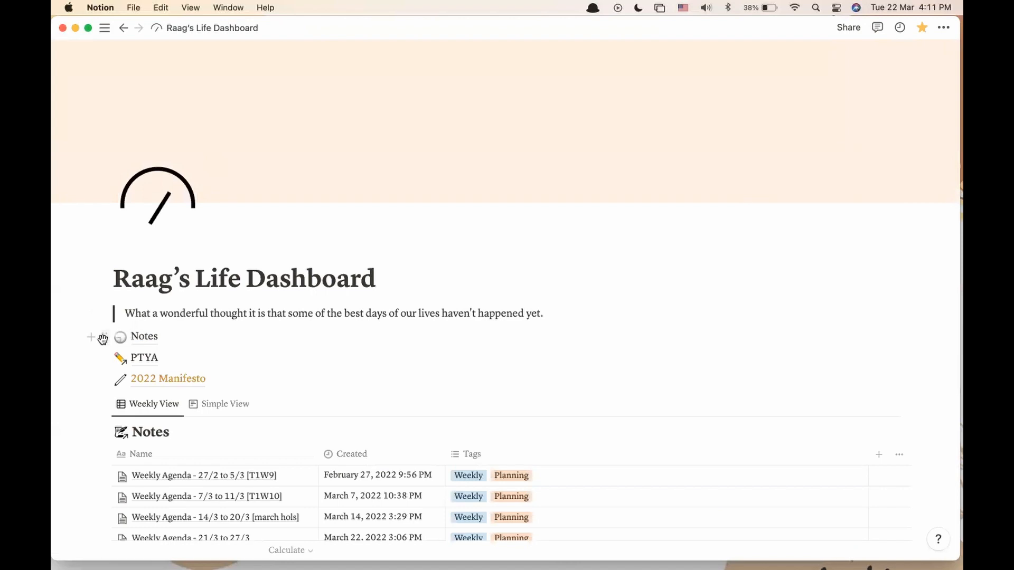
pyautogui.click(104, 342)
pyautogui.click(150, 232)
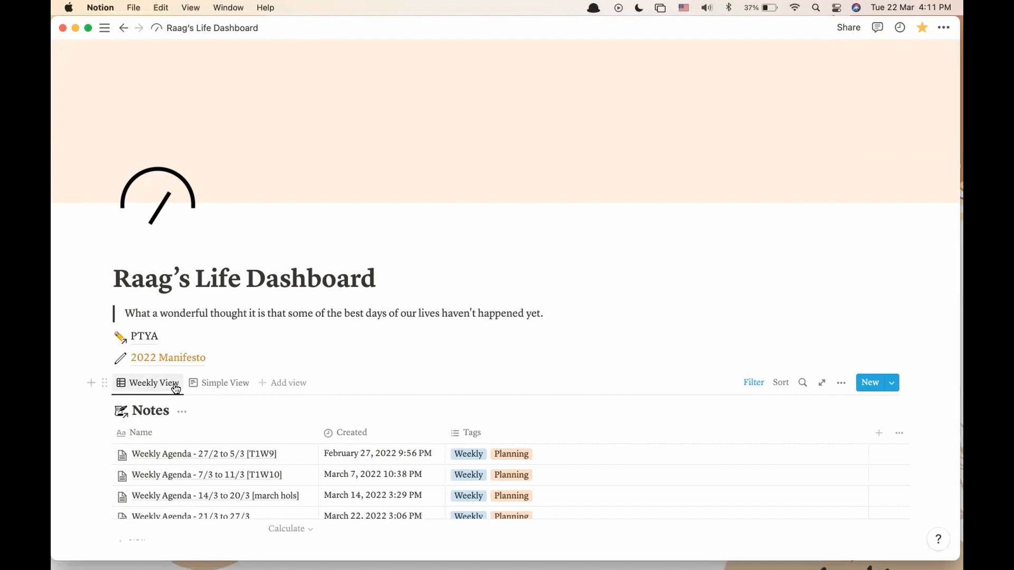
# View the available tag options for the 27/2 to 5/3 weekly agenda without changing its tags.
pyautogui.scroll(-1, 227, 509)
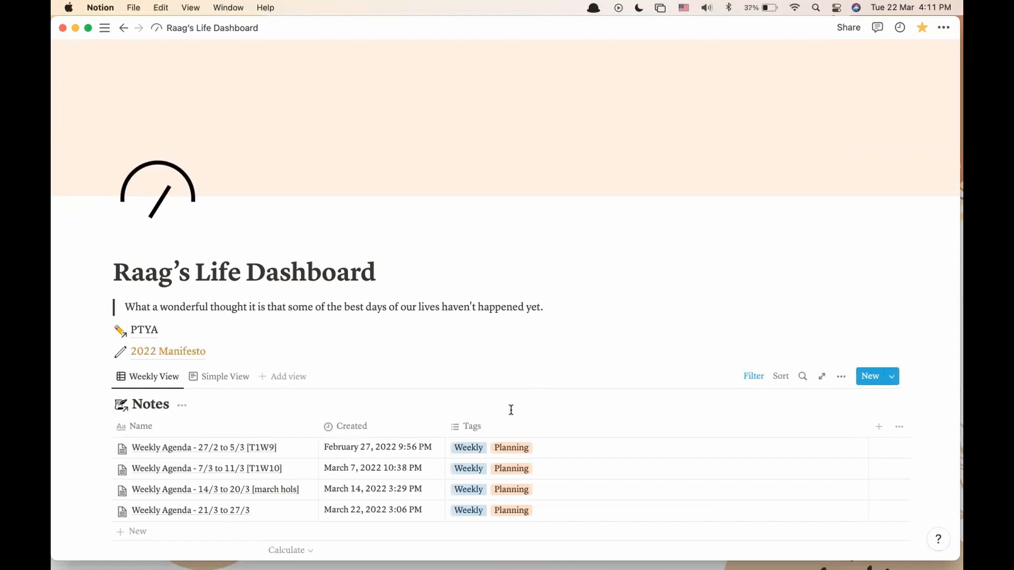
pyautogui.click(541, 448)
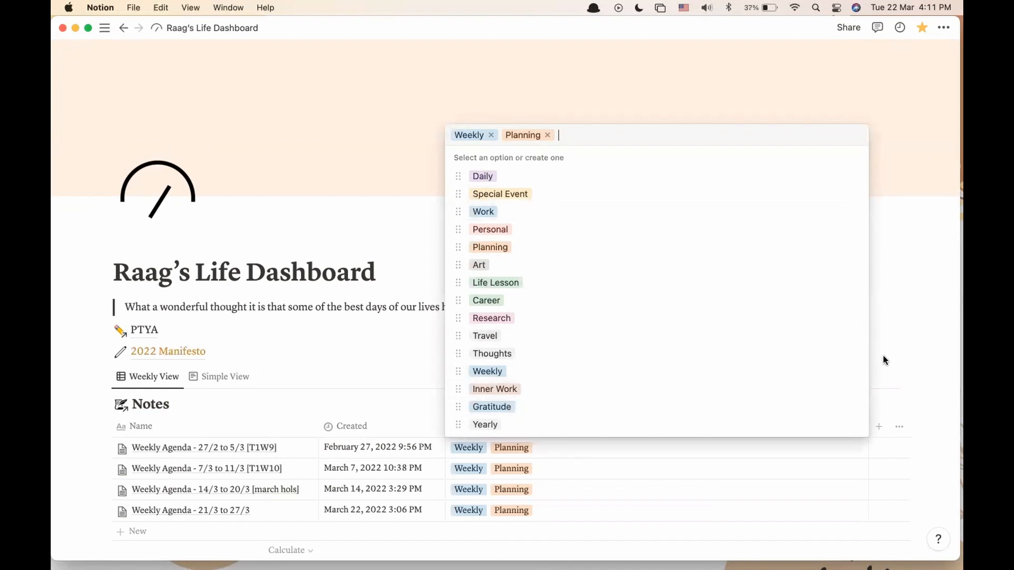
pyautogui.click(906, 358)
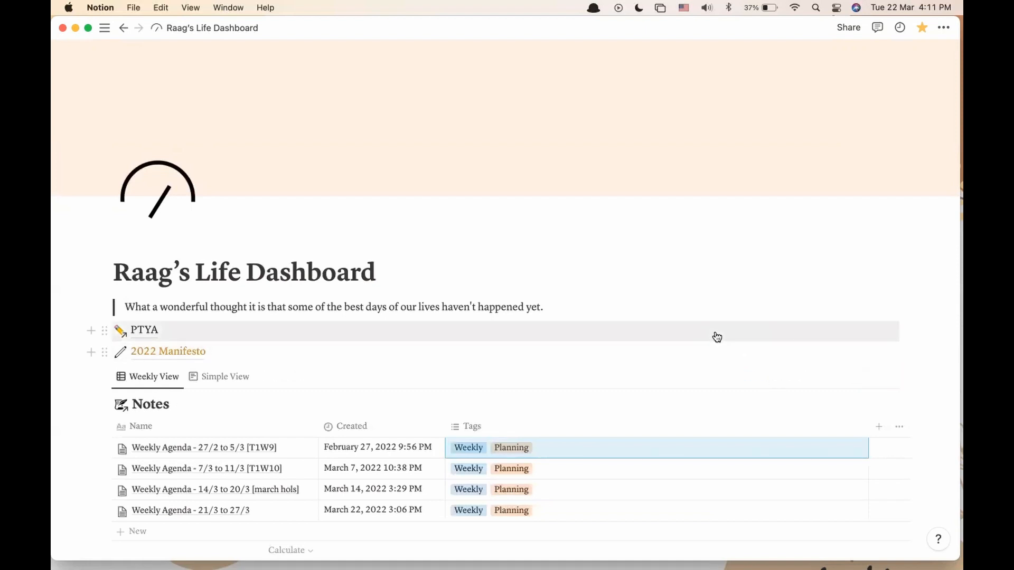
# Change the Weekly View filter so that Created is within the past week.
pyautogui.click(751, 378)
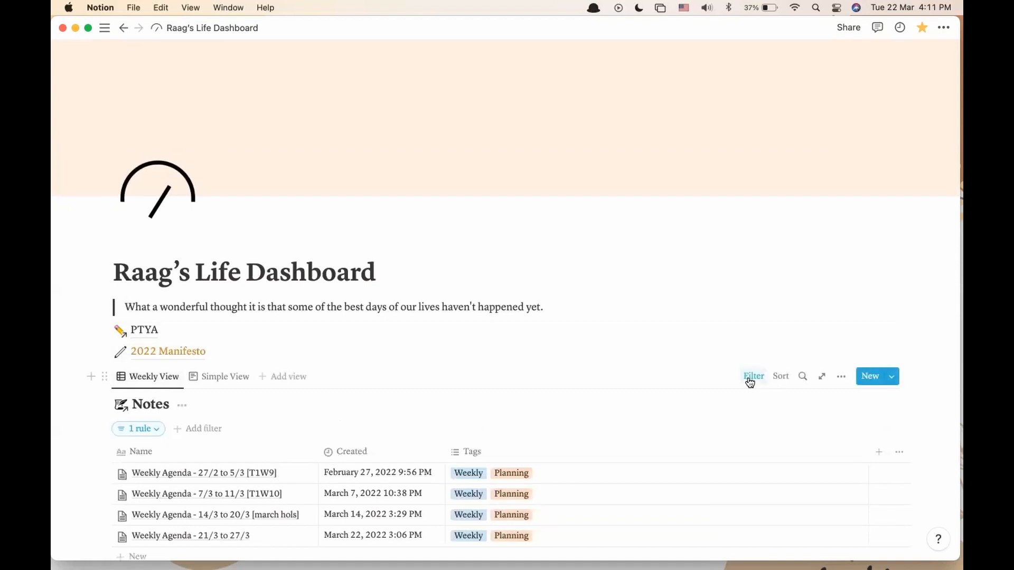
pyautogui.click(156, 431)
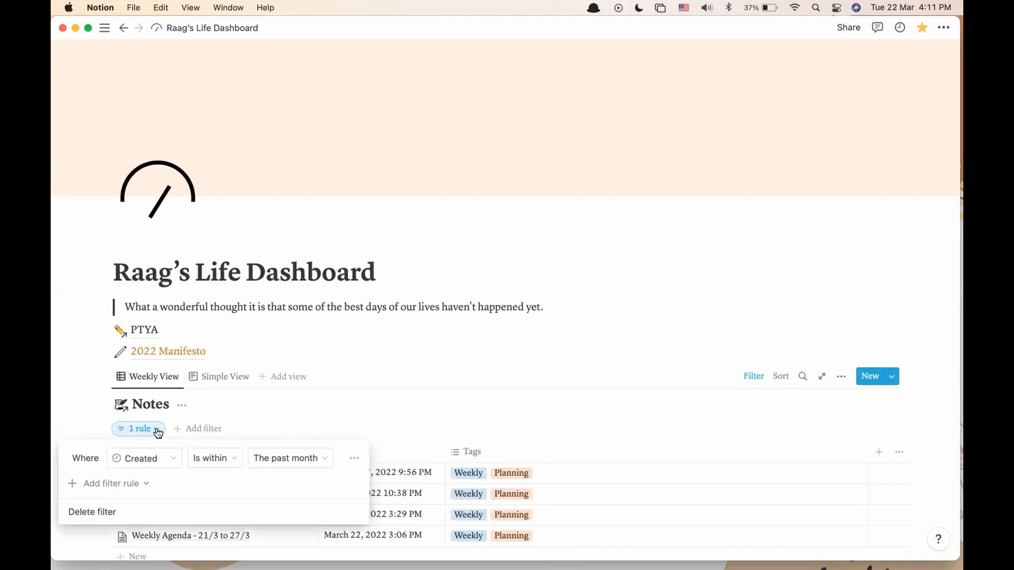
pyautogui.click(267, 457)
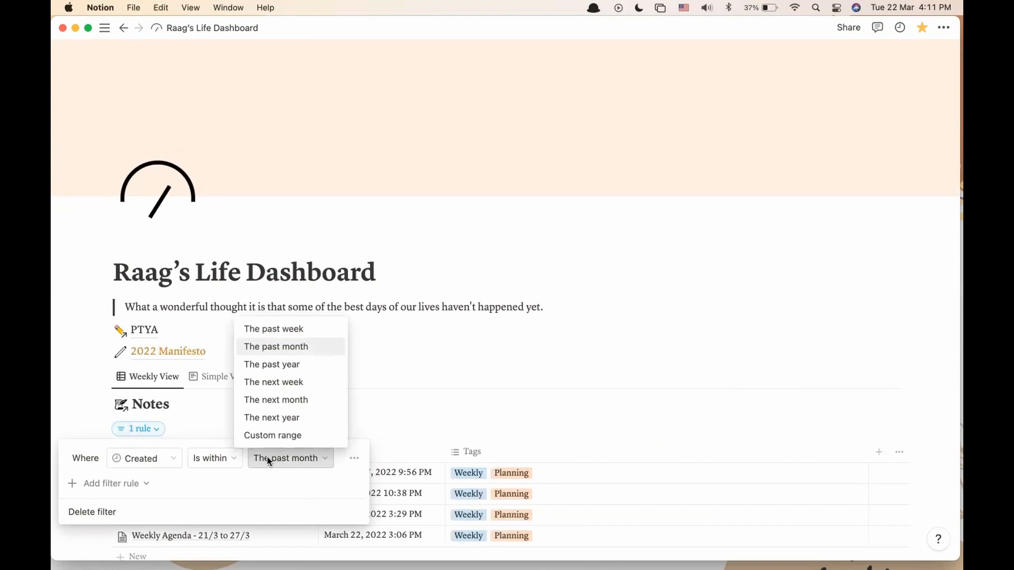
pyautogui.click(284, 331)
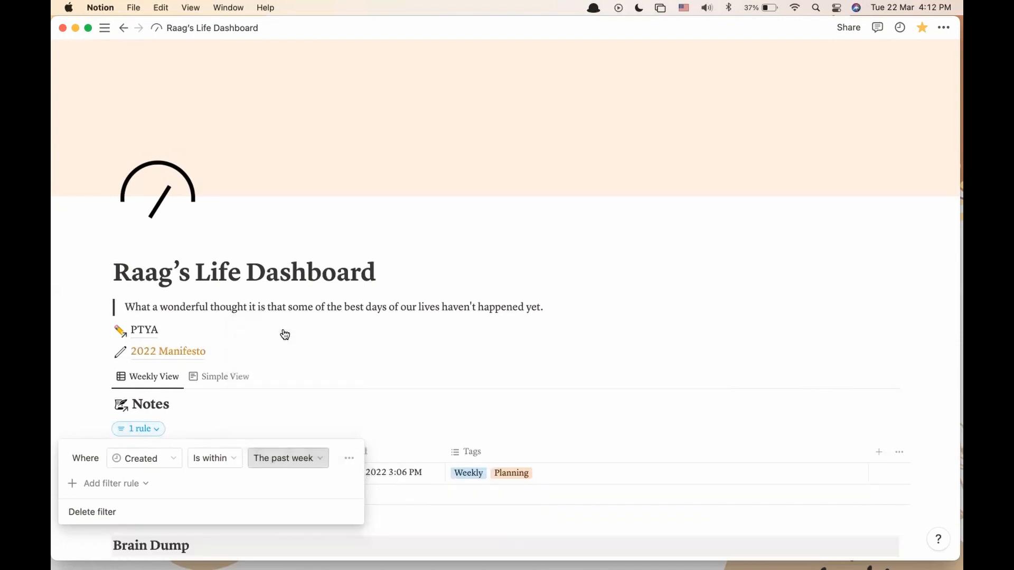
pyautogui.click(940, 406)
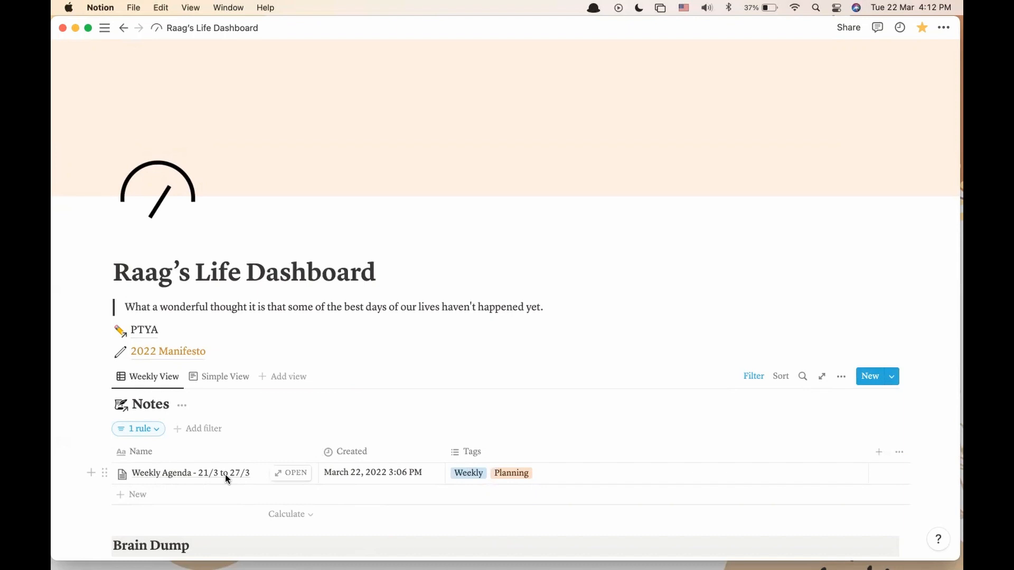
# Preview the Weekly Agenda - 21/3 to 27/3 entry and close it again.
pyautogui.click(277, 473)
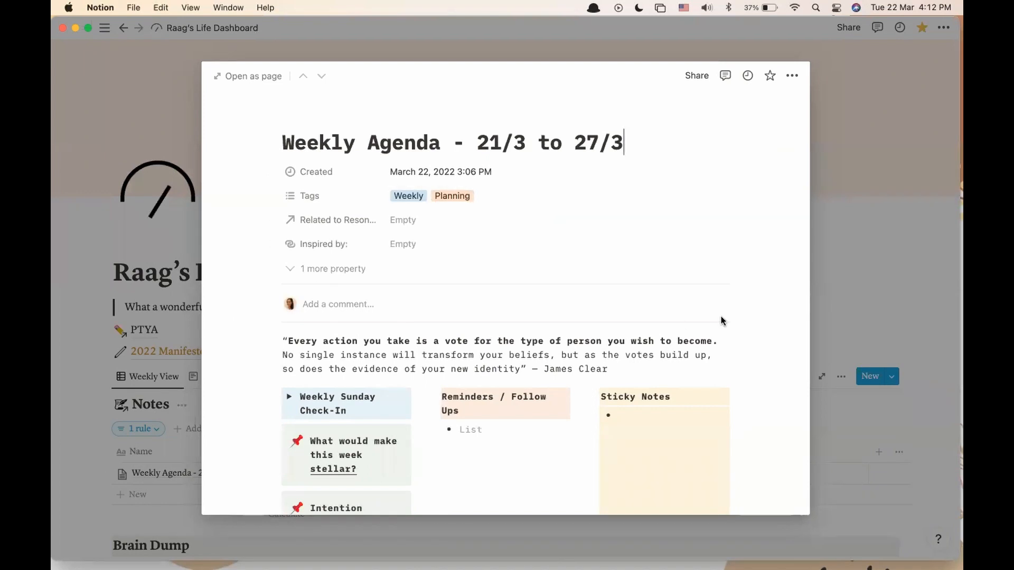
pyautogui.scroll(-1, 722, 317)
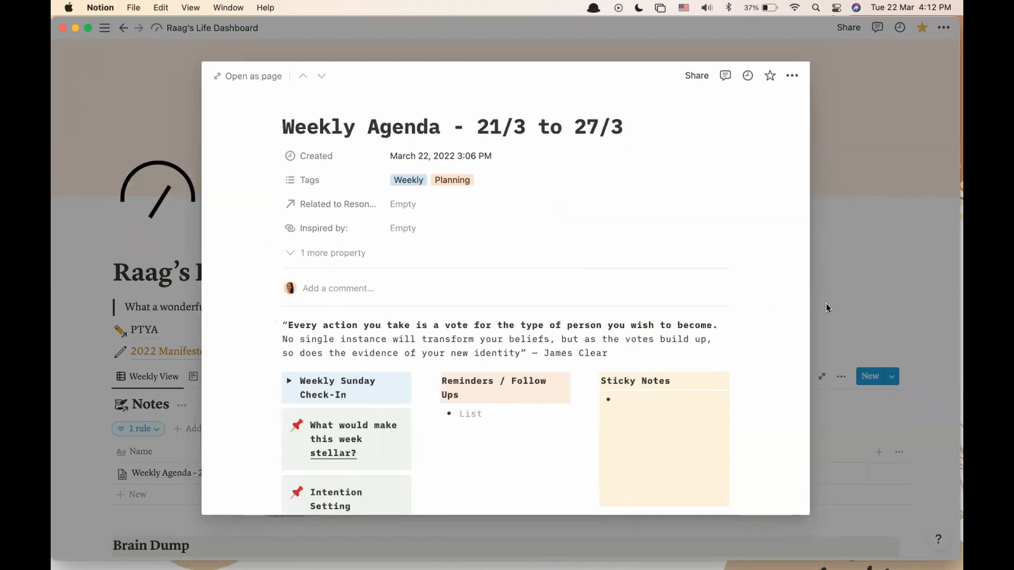
pyautogui.click(240, 385)
# Add a new entry to the Notes table and apply the Weekly Agenda template to it.
pyautogui.click(133, 494)
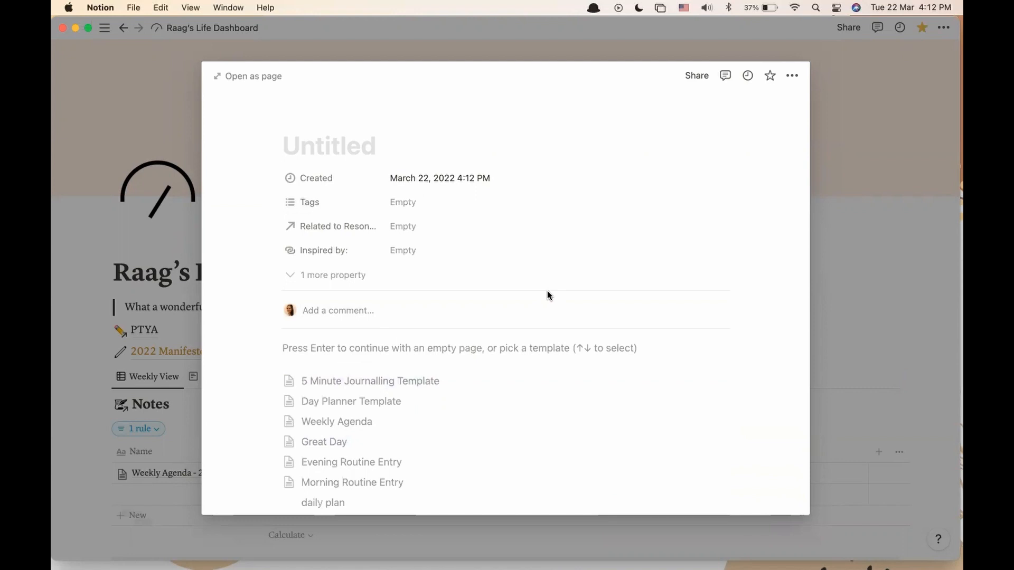
pyautogui.press('Down')
pyautogui.press('Down')
pyautogui.press('Down')
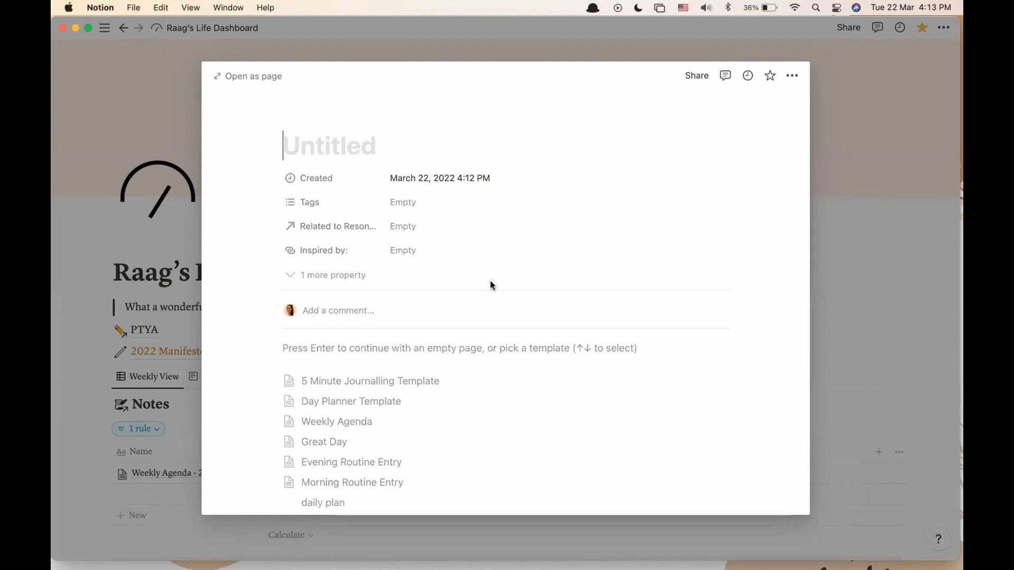
pyautogui.scroll(-5, 489, 280)
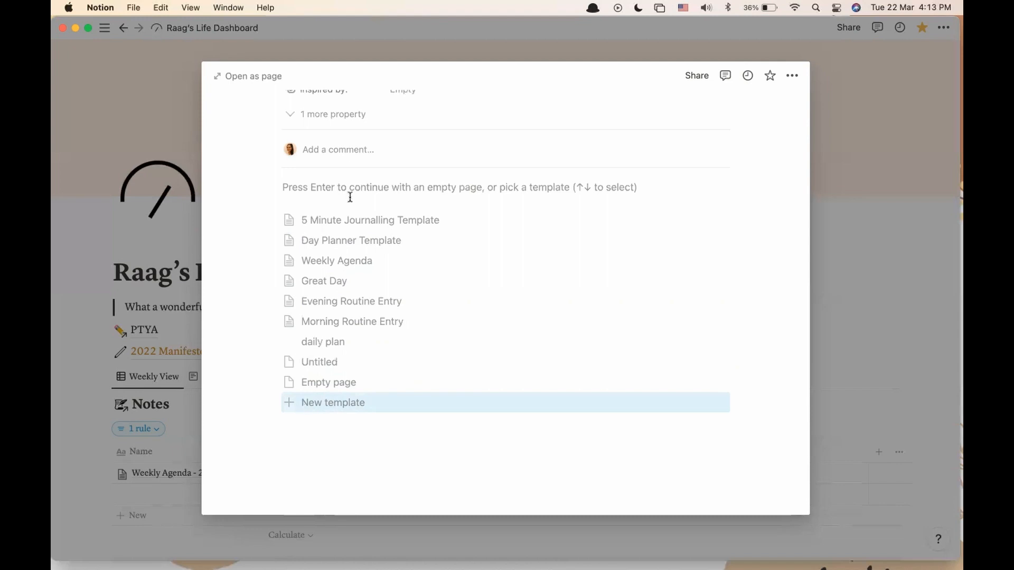
pyautogui.click(346, 262)
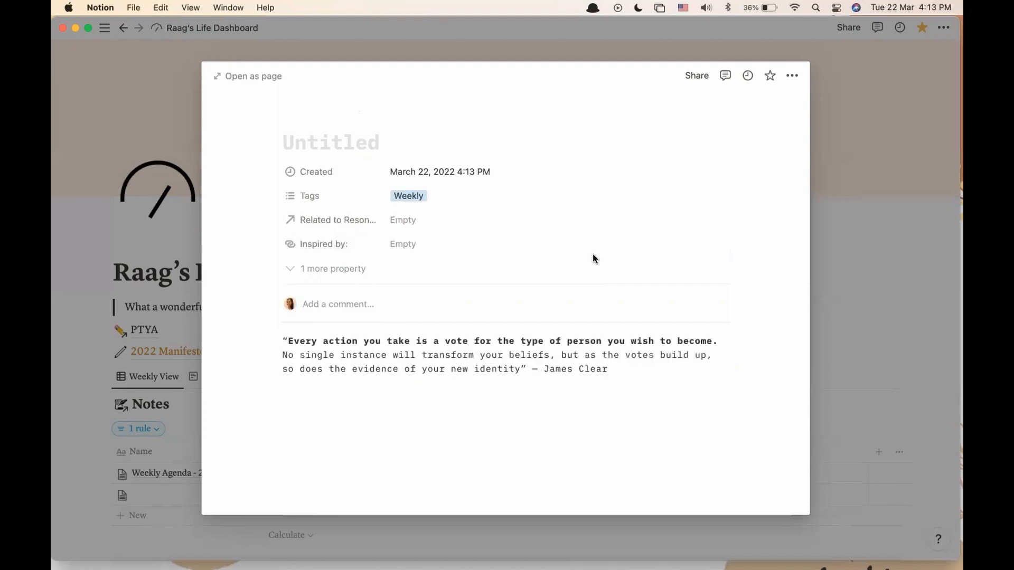
# Review the new weekly agenda's Sunday check-in, sticky notes and daily to-do sections, and close the entry.
pyautogui.scroll(-2, 738, 329)
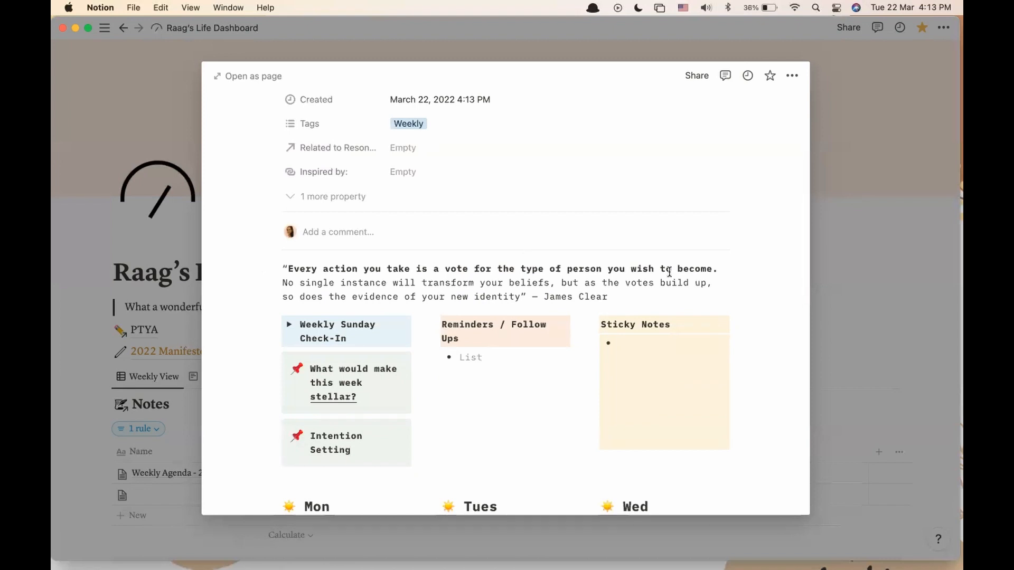
pyautogui.scroll(-3, 684, 274)
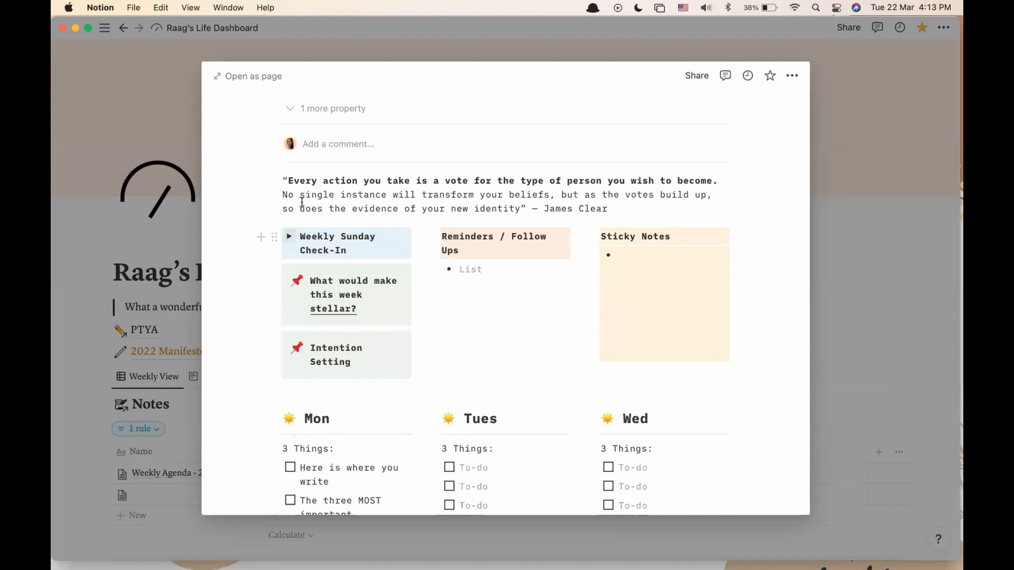
pyautogui.click(289, 238)
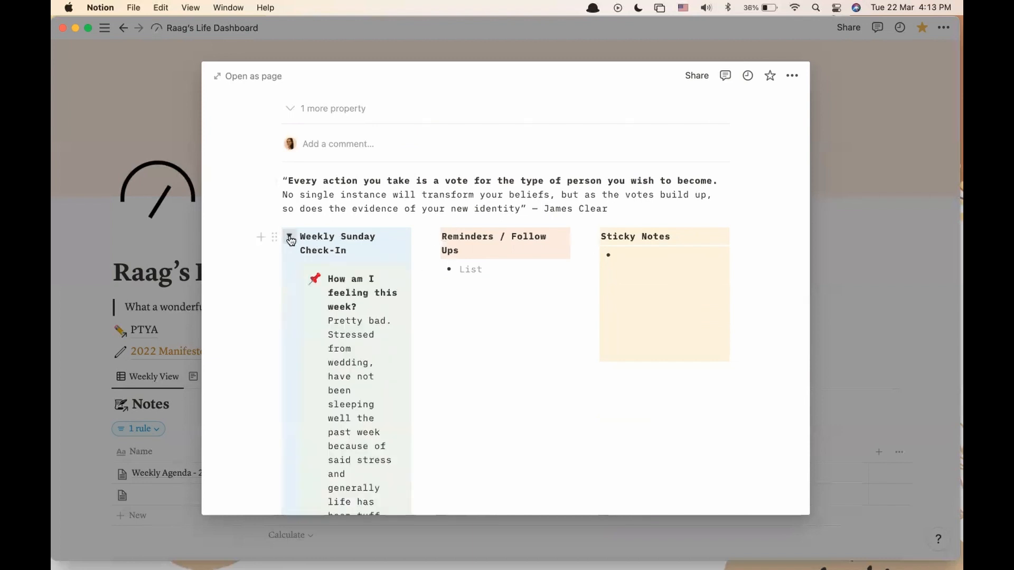
pyautogui.click(289, 238)
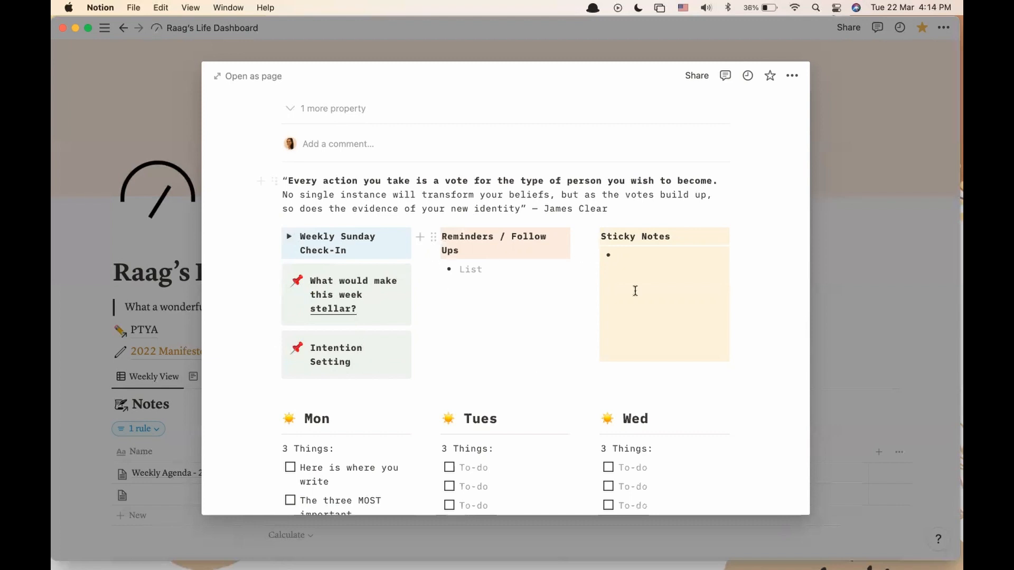
pyautogui.click(638, 257)
pyautogui.scroll(-10, 697, 322)
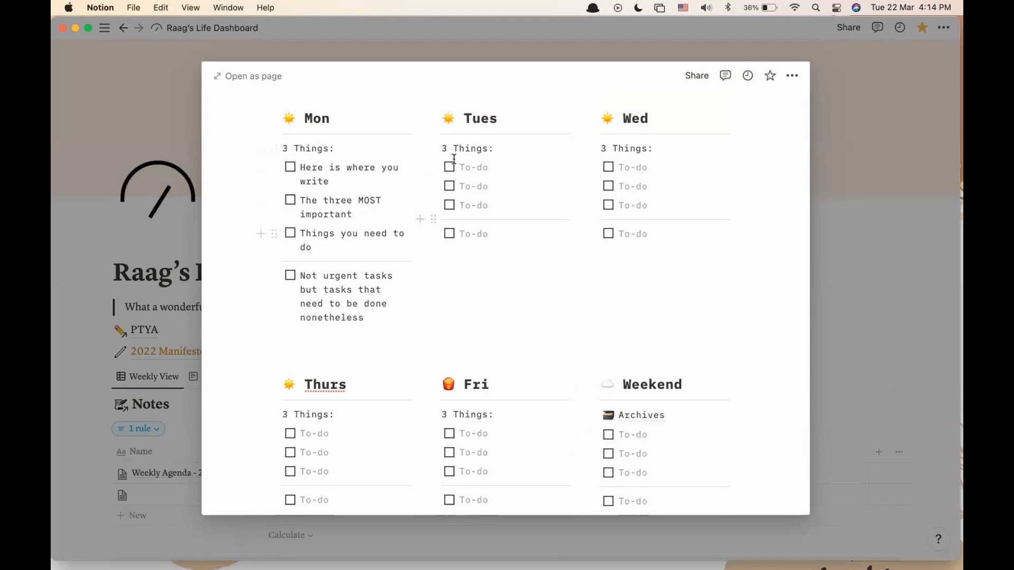
pyautogui.scroll(-2, 495, 317)
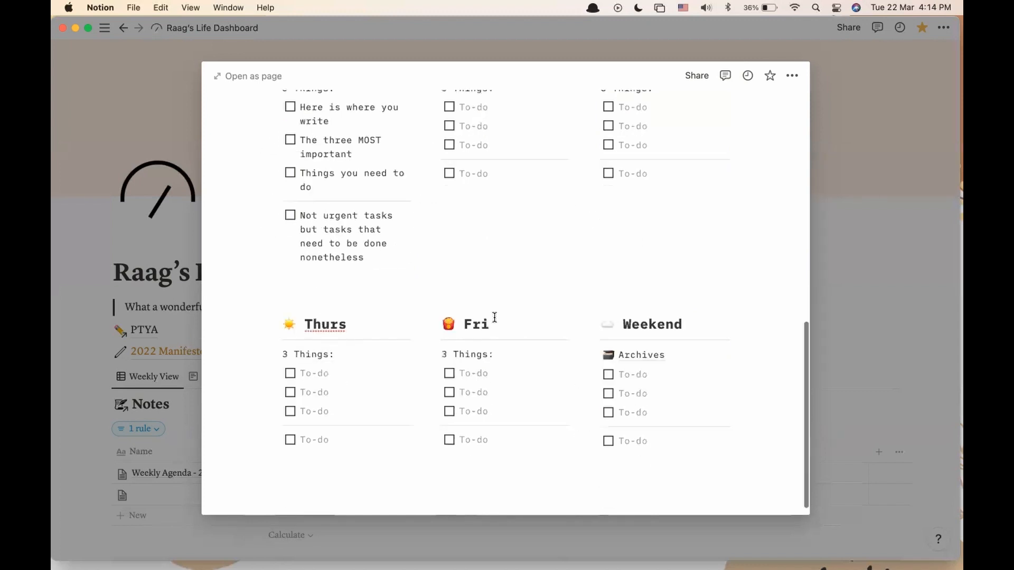
pyautogui.scroll(5, 495, 317)
pyautogui.scroll(8, 494, 317)
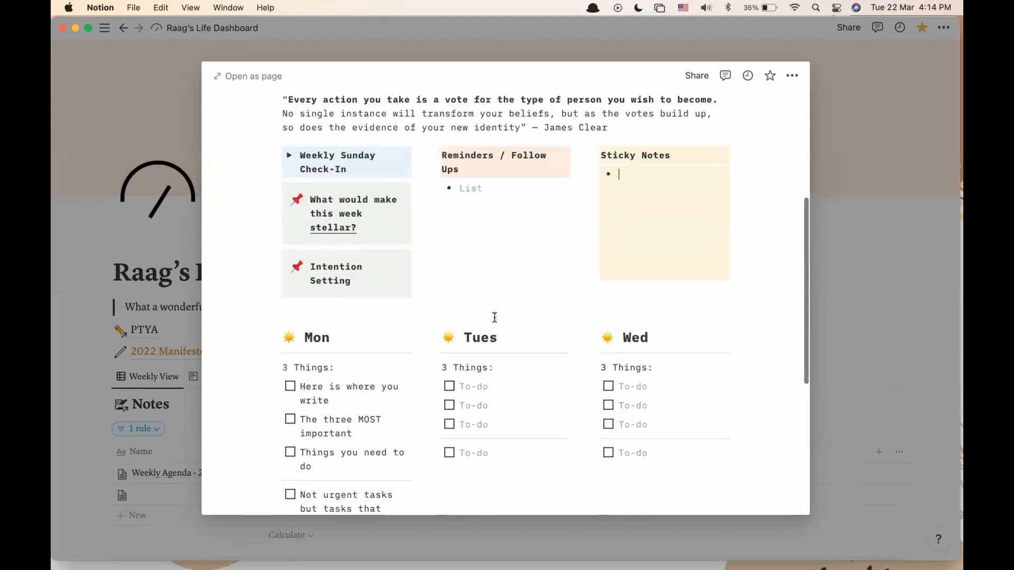
pyautogui.click(192, 376)
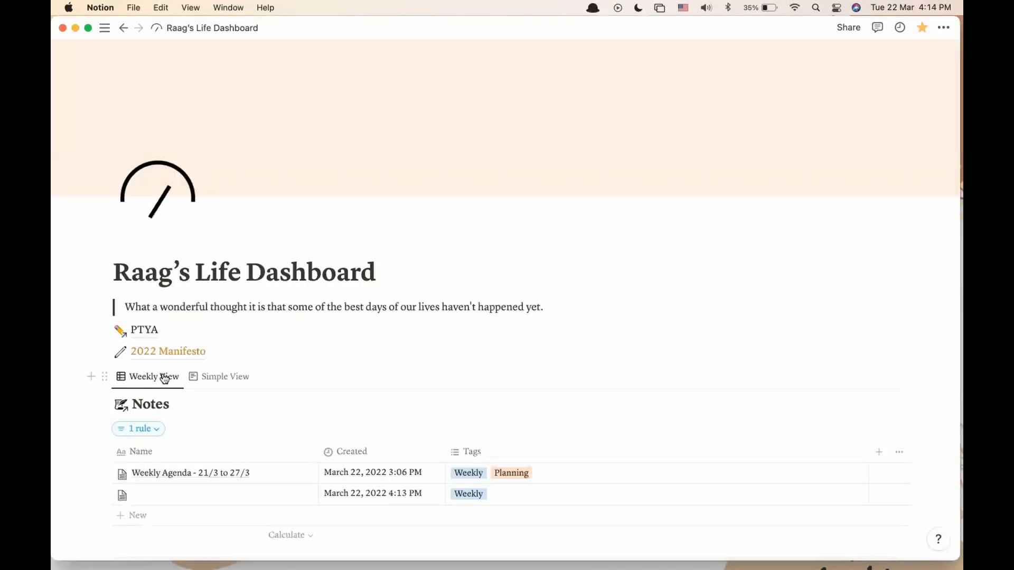
# Add another blank entry to the Notes table, look through its available templates, and close it without applying one.
pyautogui.click(138, 521)
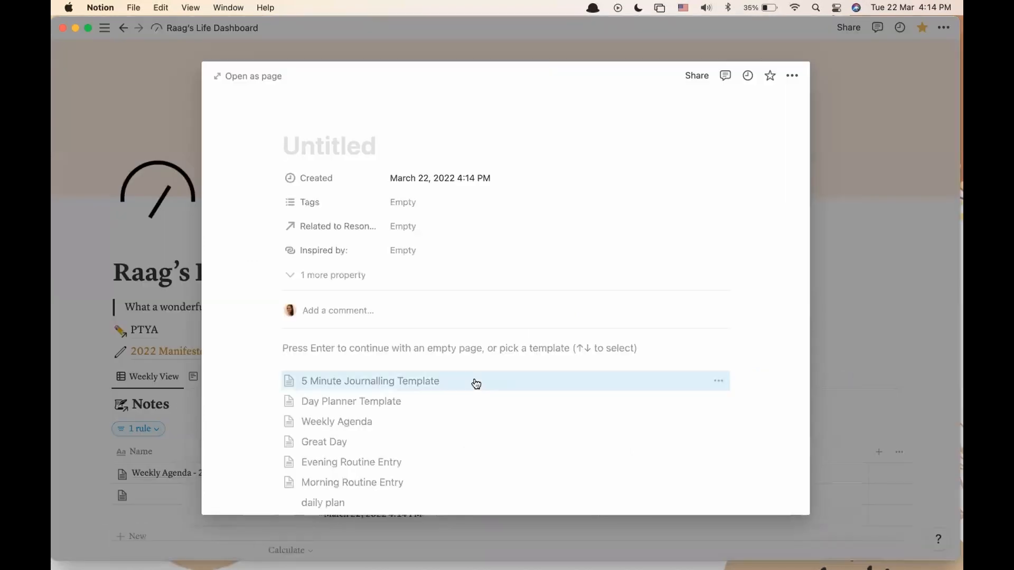
pyautogui.scroll(-3, 471, 380)
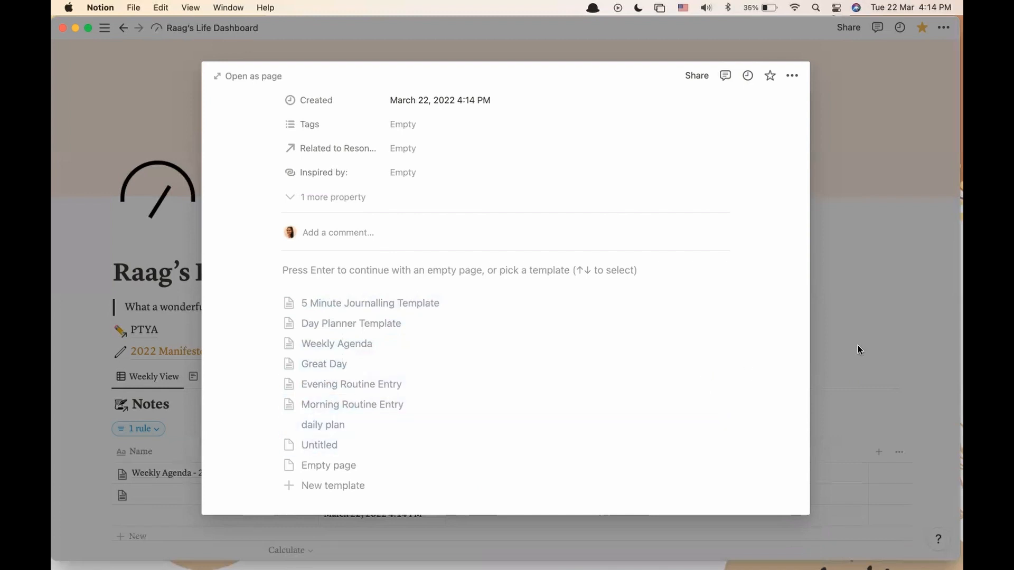
pyautogui.click(905, 299)
# Examine the Brain Dump task table and the Context options of the "Generate content ideas & content calendar for Insta" task.
pyautogui.scroll(-5, 911, 349)
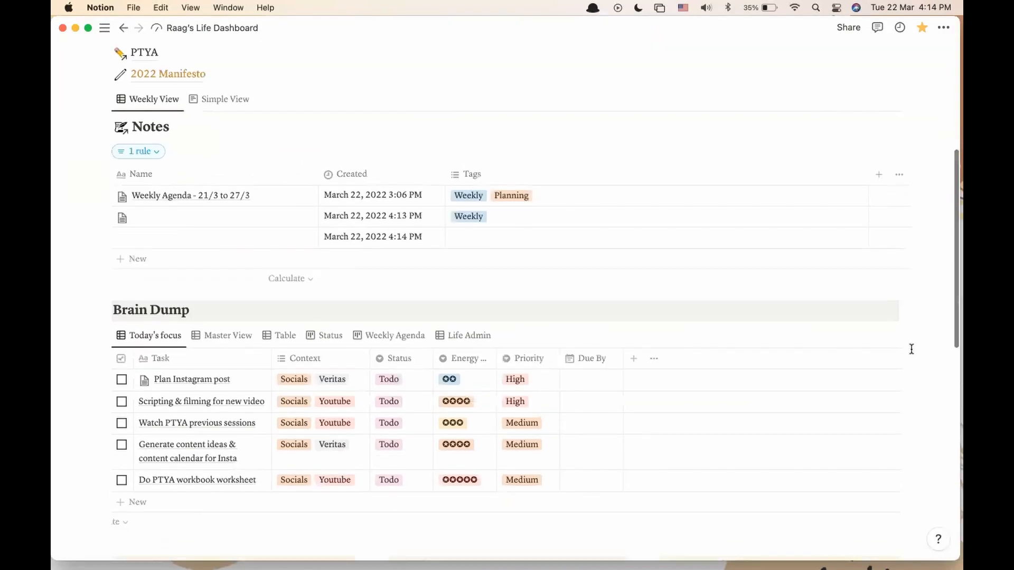
pyautogui.scroll(-2, 912, 349)
pyautogui.scroll(3, 911, 349)
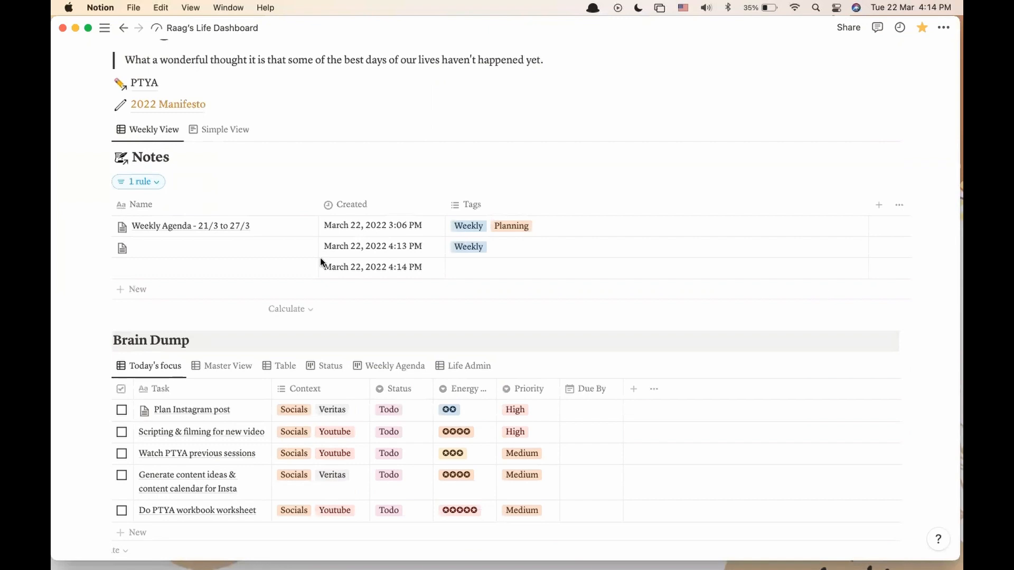
pyautogui.moveTo(302, 246)
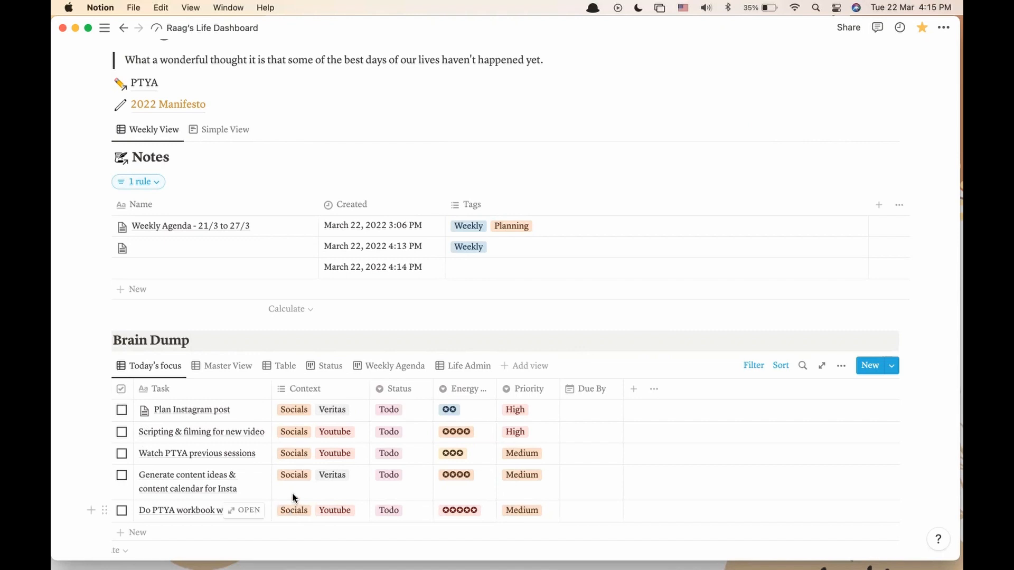
pyautogui.click(298, 478)
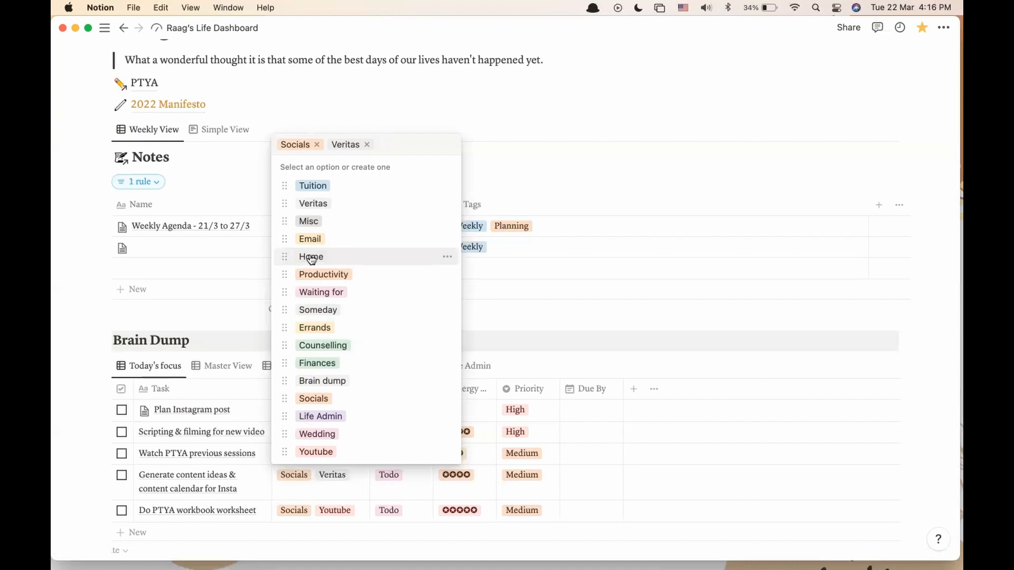
pyautogui.click(59, 321)
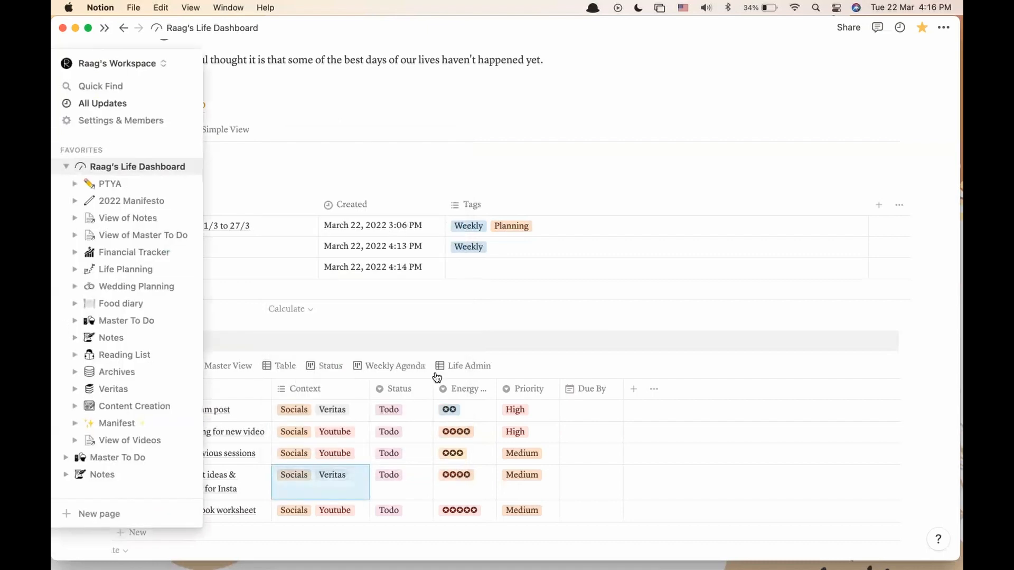
pyautogui.scroll(-1, 690, 380)
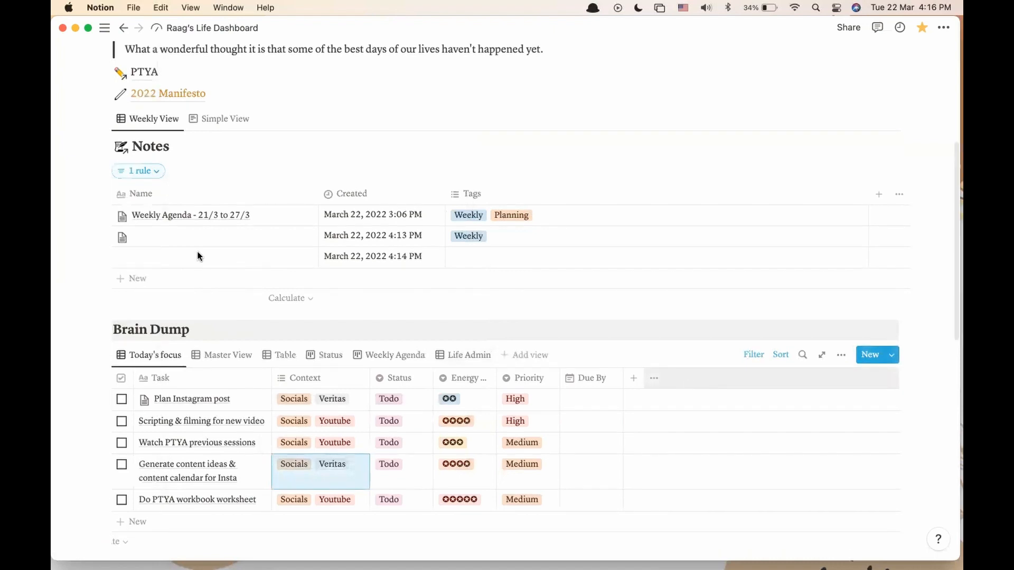
pyautogui.click(937, 369)
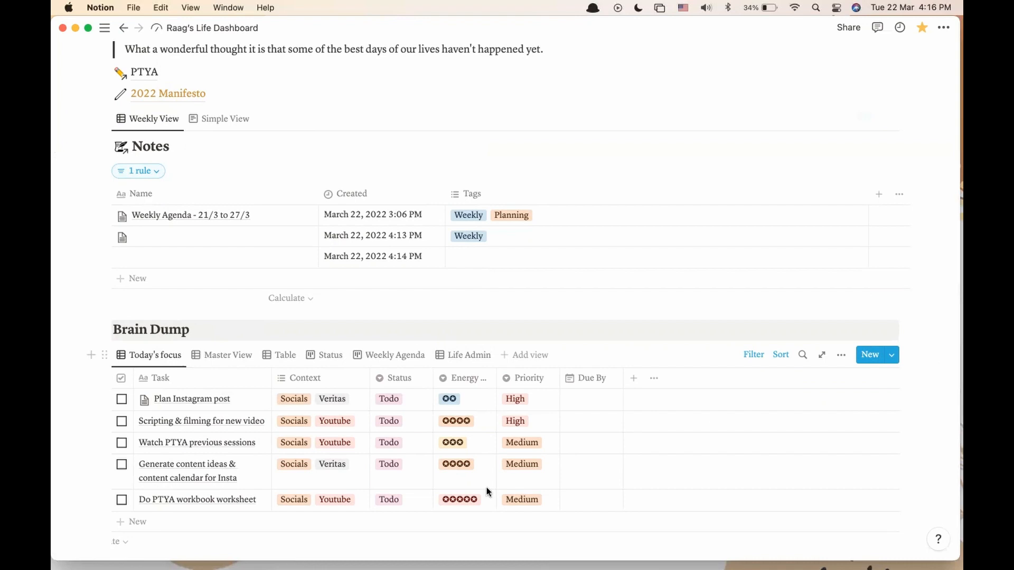
# Add a task named "Go to the grocery store" to the Brain Dump table.
pyautogui.click(233, 521)
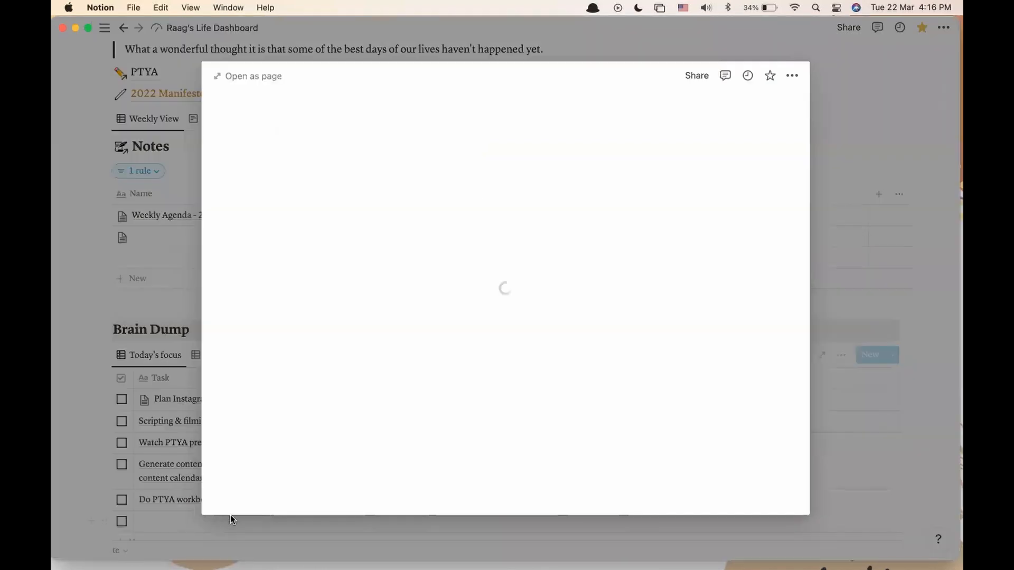
pyautogui.click(161, 515)
pyautogui.scroll(-2, 161, 515)
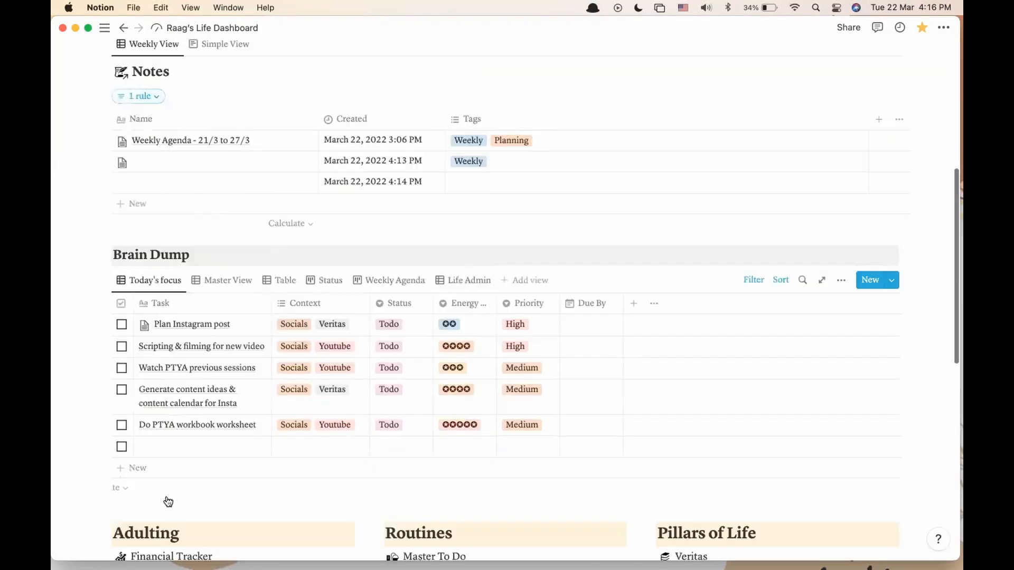
pyautogui.click(146, 440)
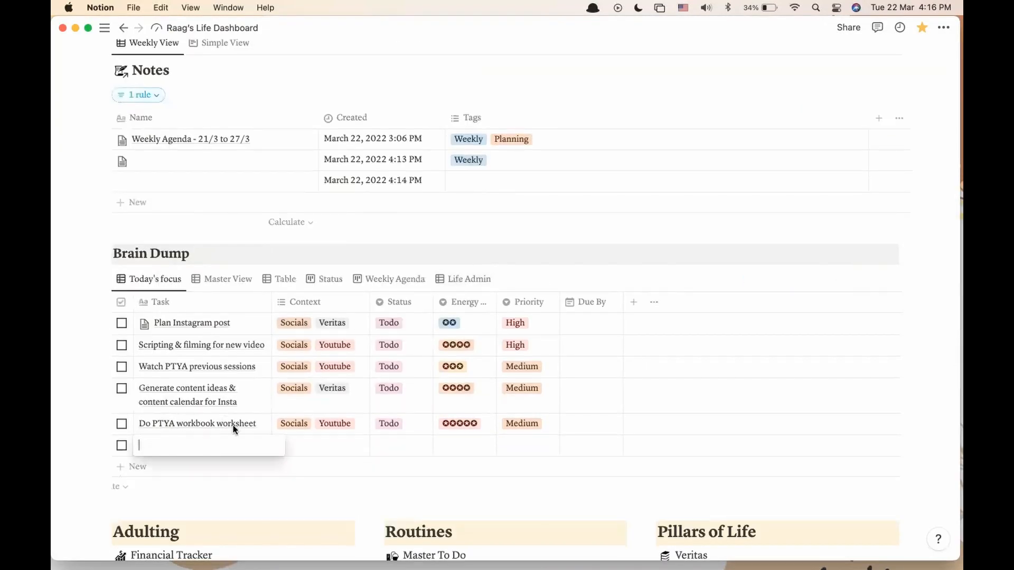
pyautogui.write('Go to the ')
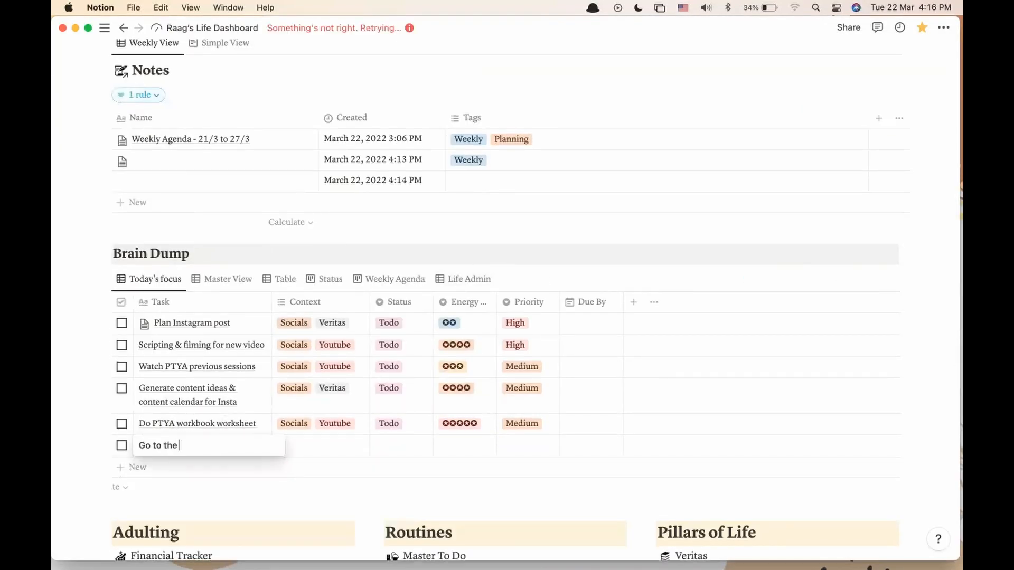
pyautogui.write('grocery store')
pyautogui.press('Return')
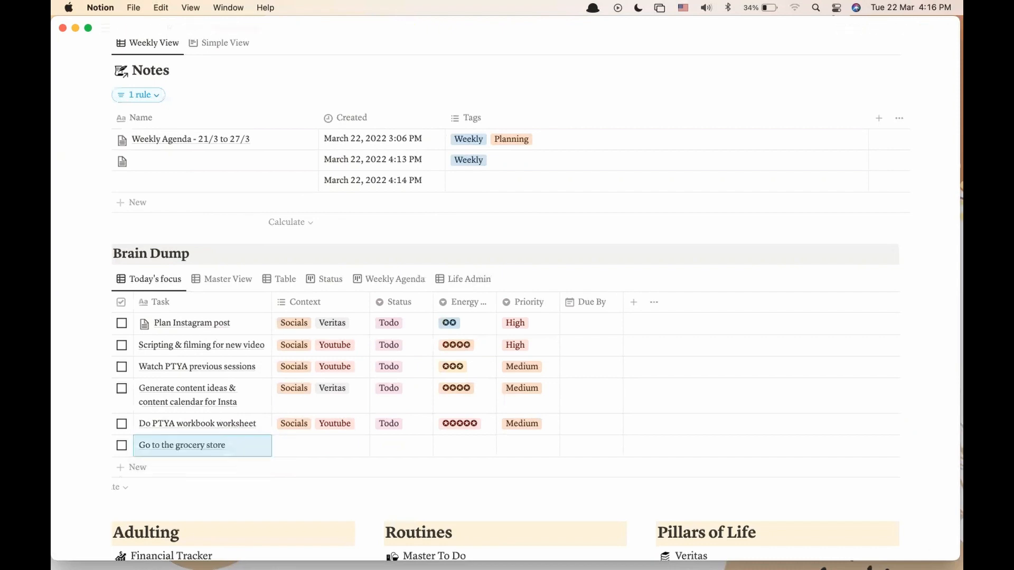
# Add a task named "Cut my nails" to the Brain Dump table.
pyautogui.click(189, 466)
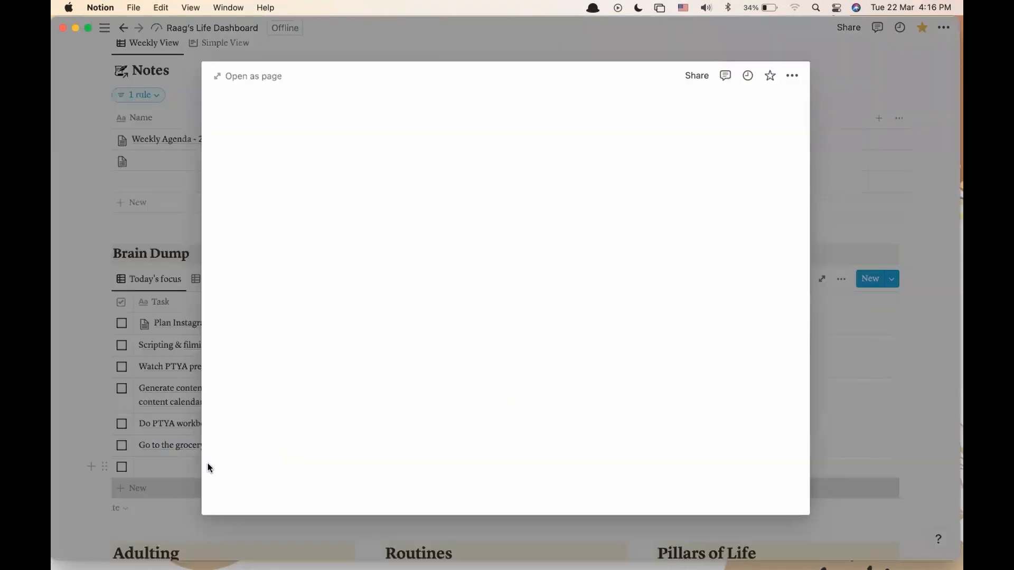
pyautogui.press('Escape')
pyautogui.click(170, 468)
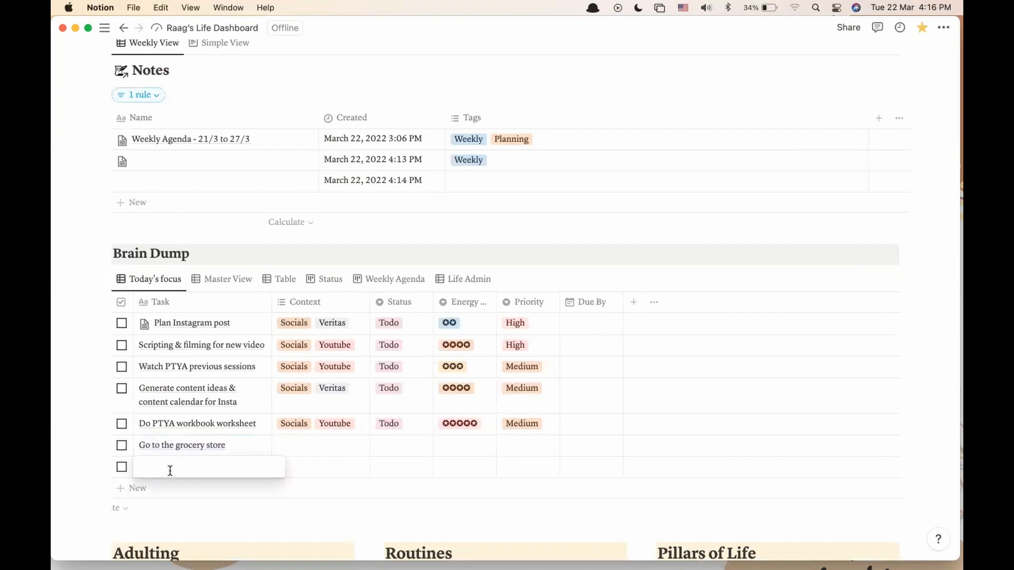
pyautogui.write('Cut my nails')
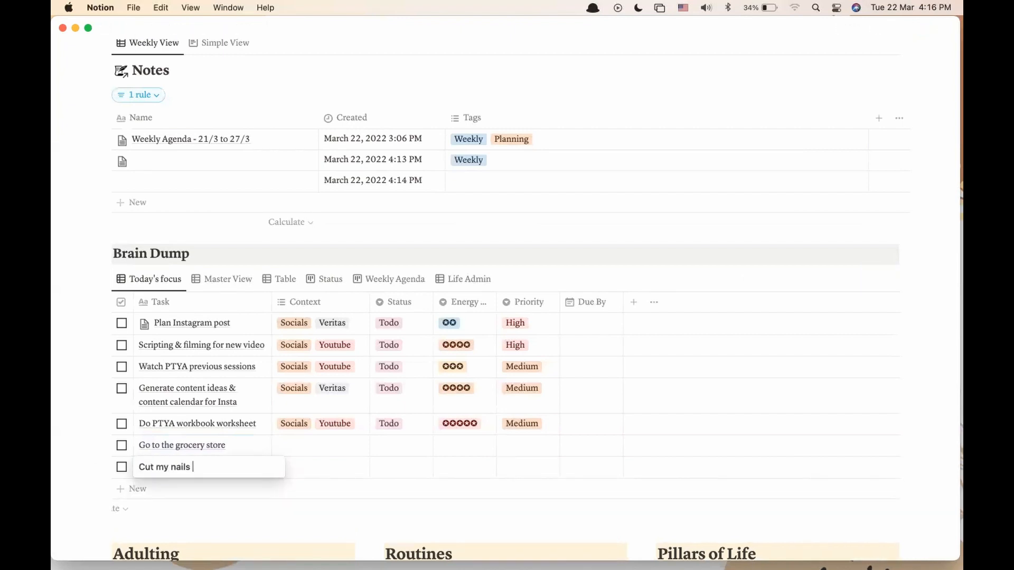
pyautogui.press('Escape')
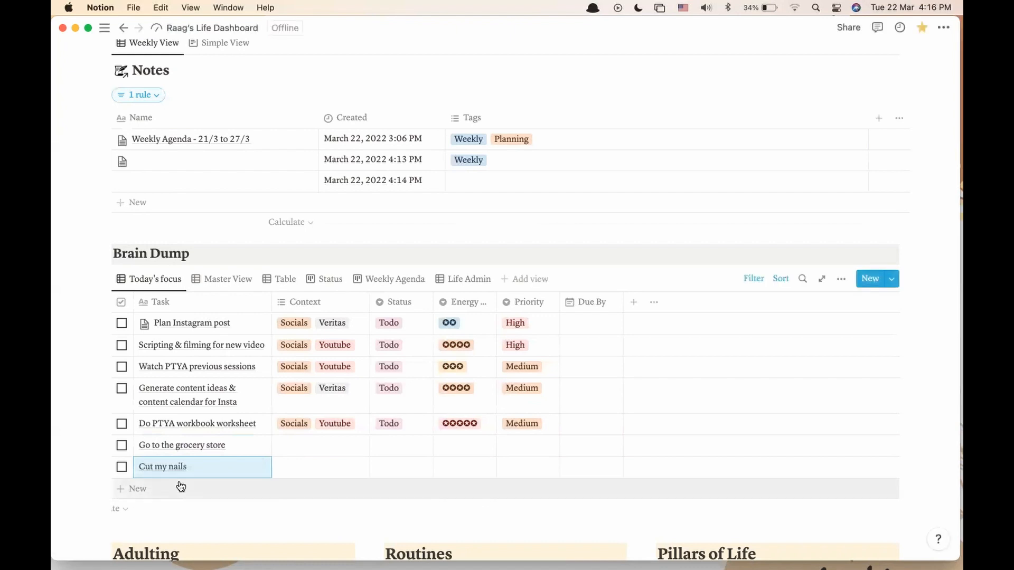
# Add a task named "Set a dental appointment" to the Brain Dump table.
pyautogui.click(153, 488)
pyautogui.click(153, 488)
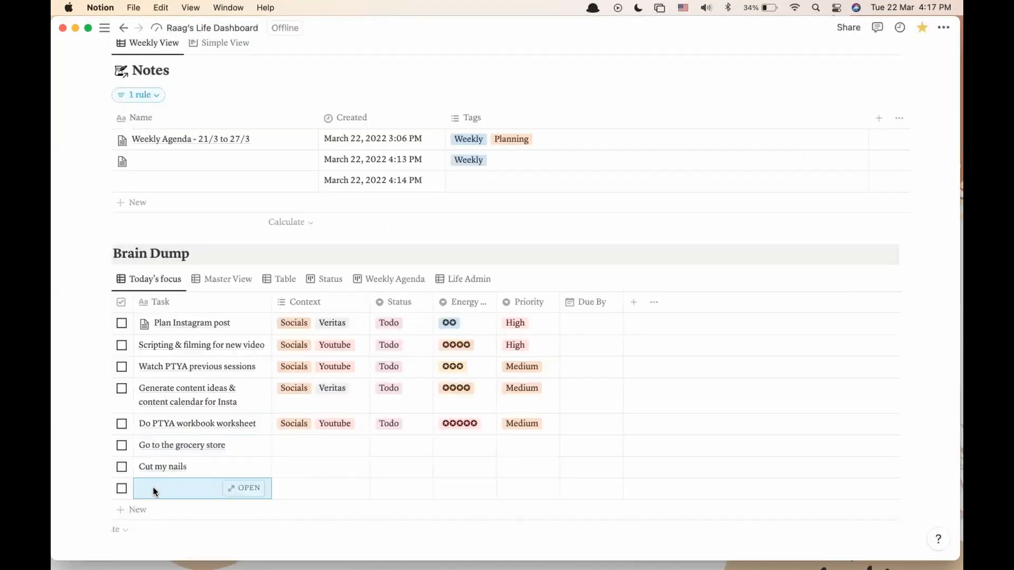
pyautogui.click(153, 488)
pyautogui.write('Set')
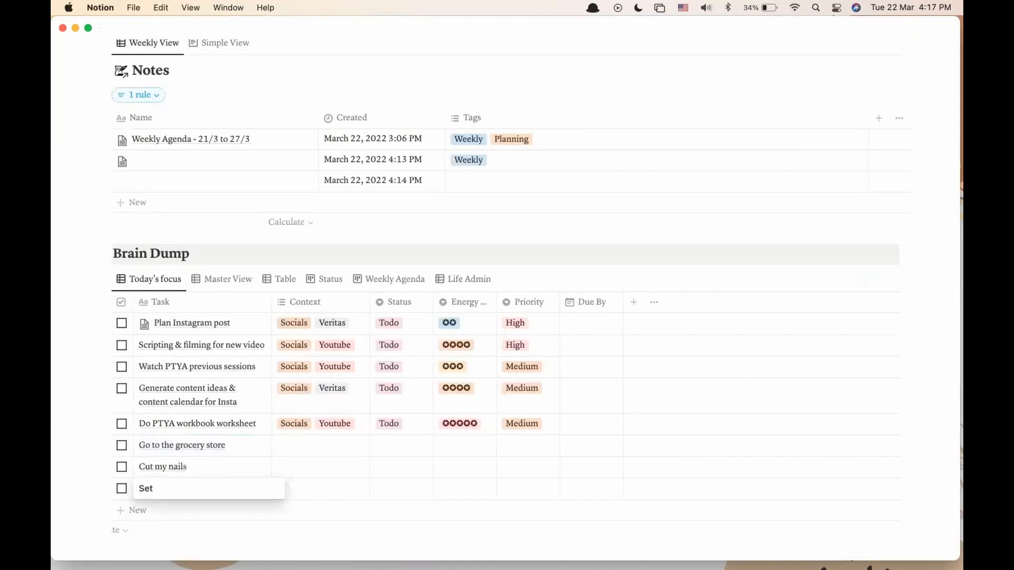
pyautogui.write(' a dental appointmnet')
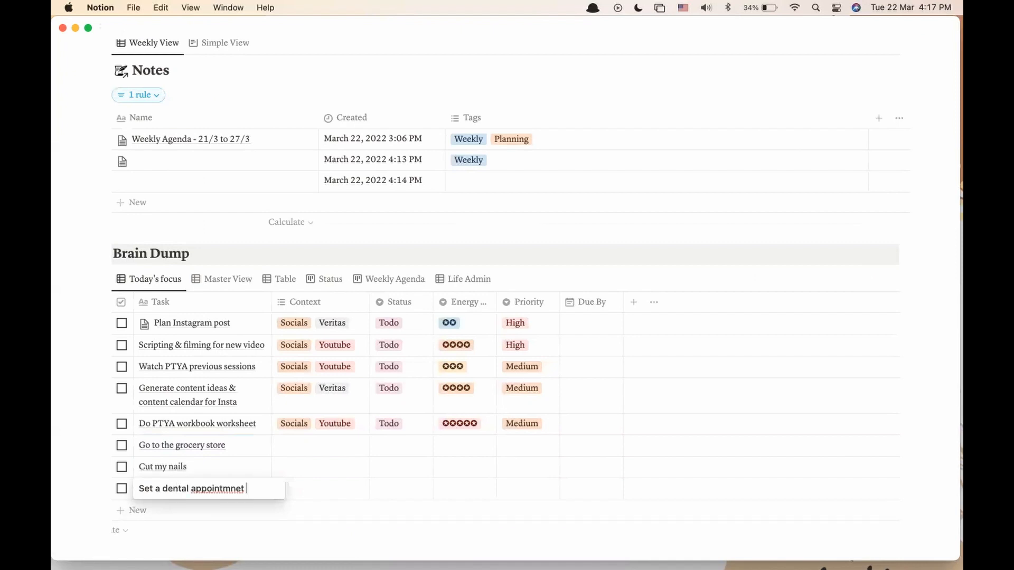
pyautogui.press('BackSpace')
pyautogui.press('BackSpace')
pyautogui.press('BackSpace')
pyautogui.press('BackSpace')
pyautogui.write('ent')
pyautogui.press('Return')
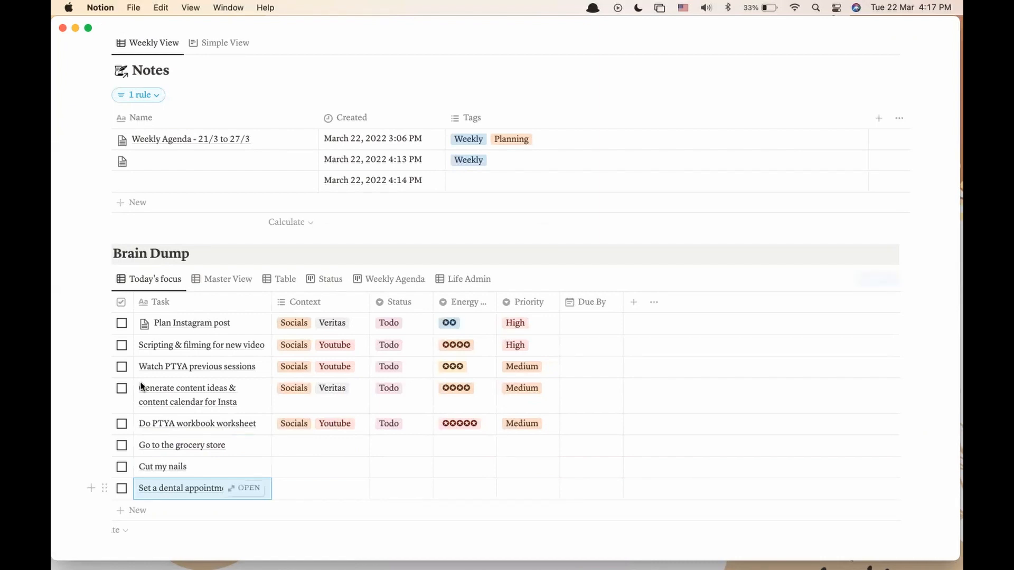
# Assign the Errands and Home contexts to the "Go to the grocery store" task.
pyautogui.click(325, 440)
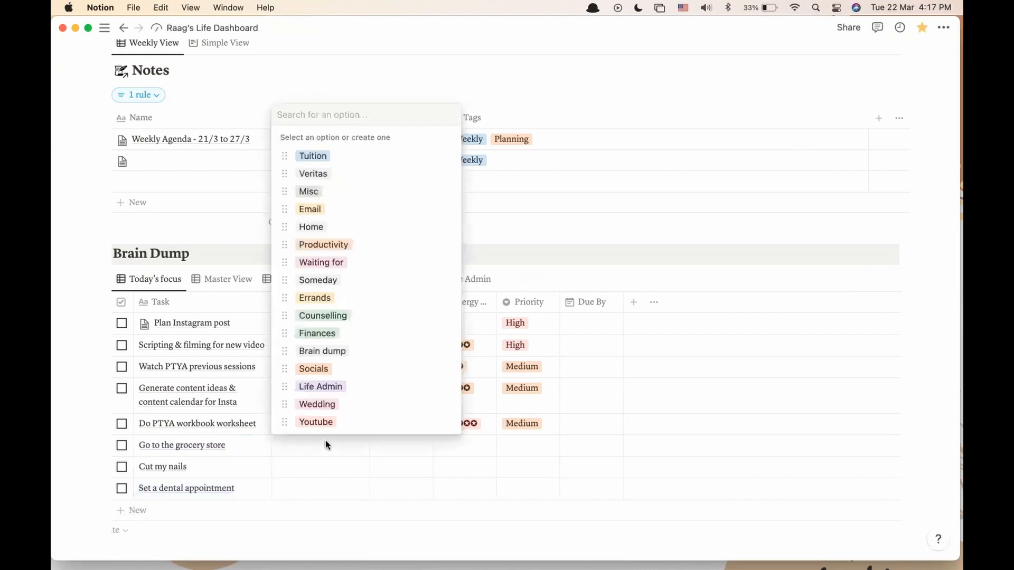
pyautogui.click(339, 295)
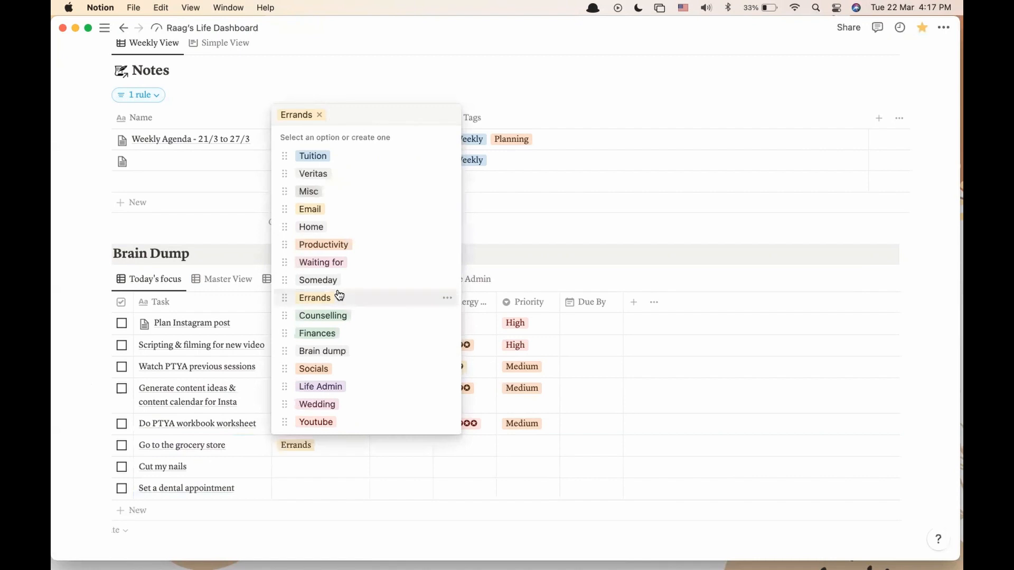
pyautogui.click(328, 226)
pyautogui.press('Escape')
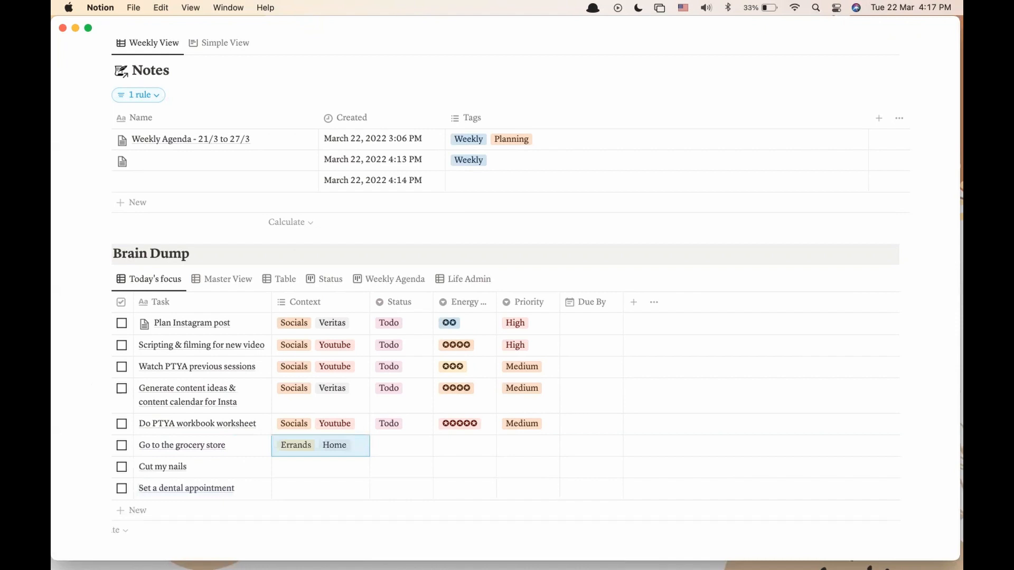
# Set the Context of the "Cut my nails" and "Set a dental appointment" tasks to Life Admin.
pyautogui.press('Down')
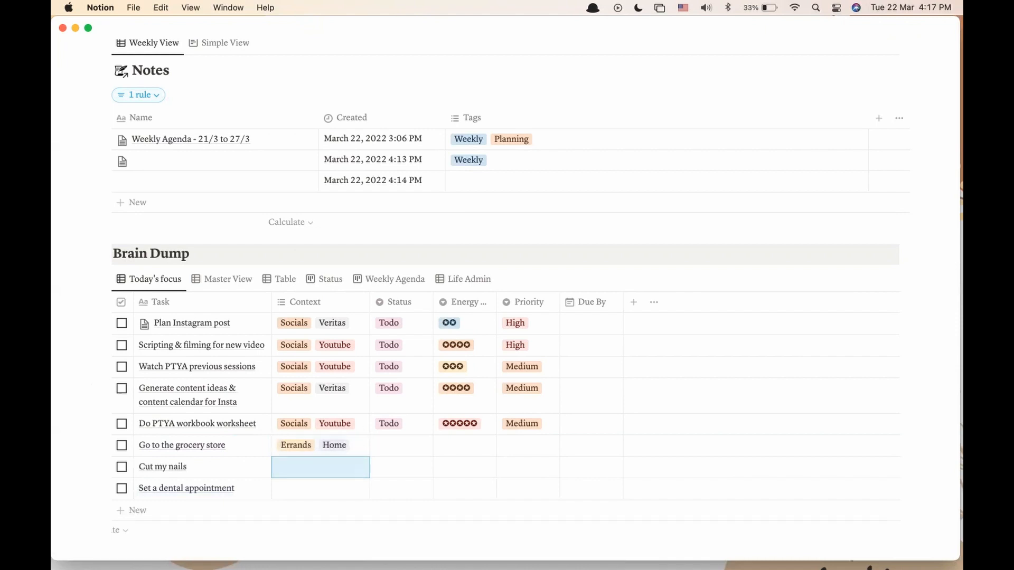
pyautogui.write('lfe')
pyautogui.press('Return')
pyautogui.press('Escape')
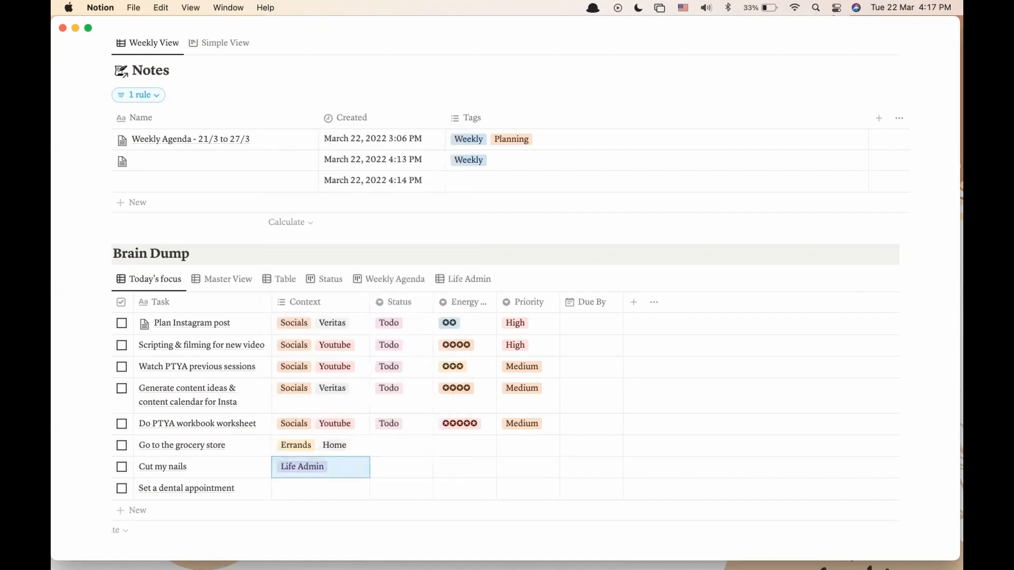
pyautogui.press('Down')
pyautogui.write('lfe')
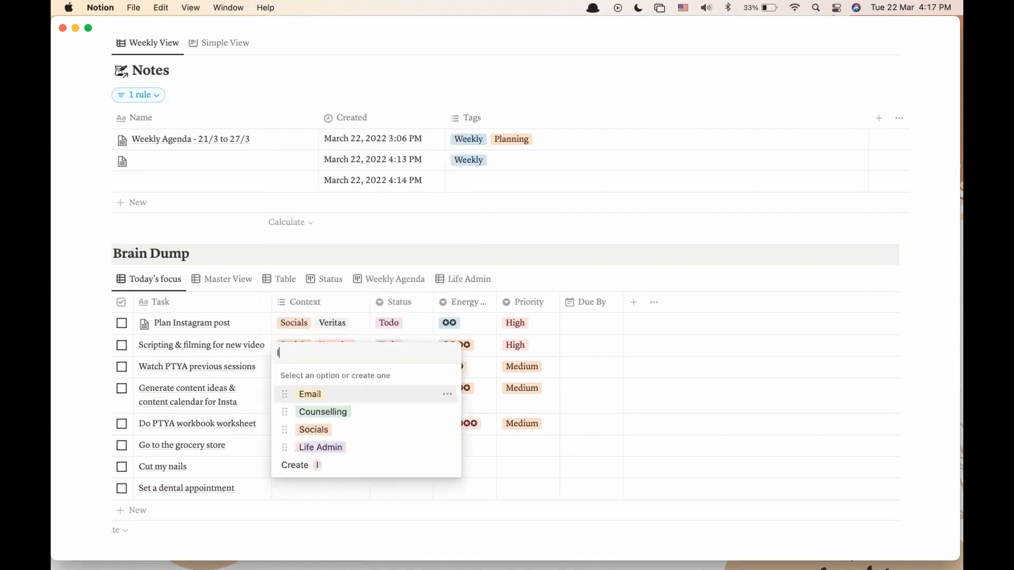
pyautogui.press('Return')
pyautogui.press('Escape')
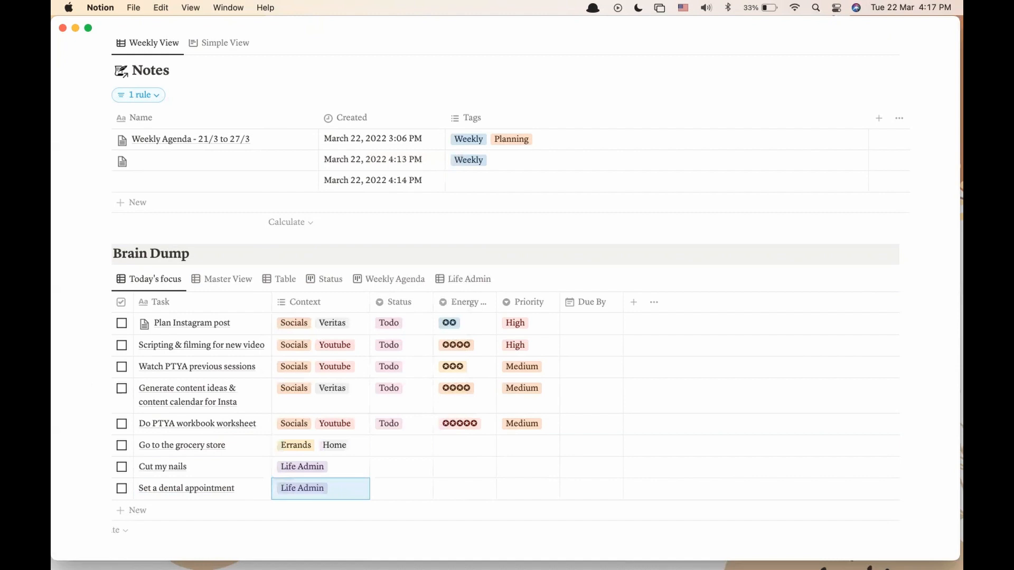
# Set the Status of the grocery store, nails and dental appointment tasks to Todo all at once.
pyautogui.press('Up')
pyautogui.press('Right')
pyautogui.press('Up')
pyautogui.press('Up')
pyautogui.press('Down')
pyautogui.hotkey('shift', 'Down')
pyautogui.hotkey('shift', 'Down')
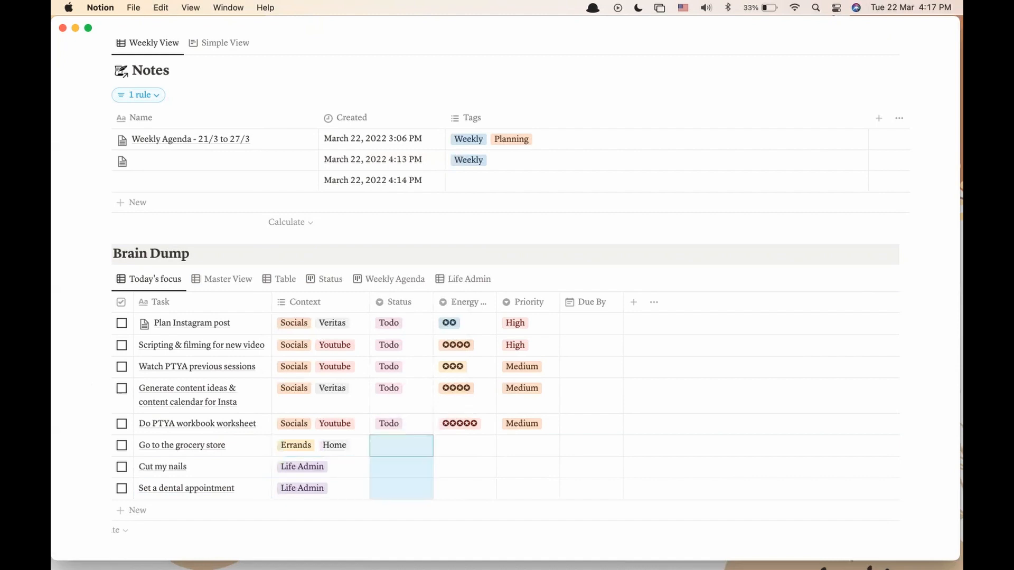
pyautogui.write('Todo Todo Todo')
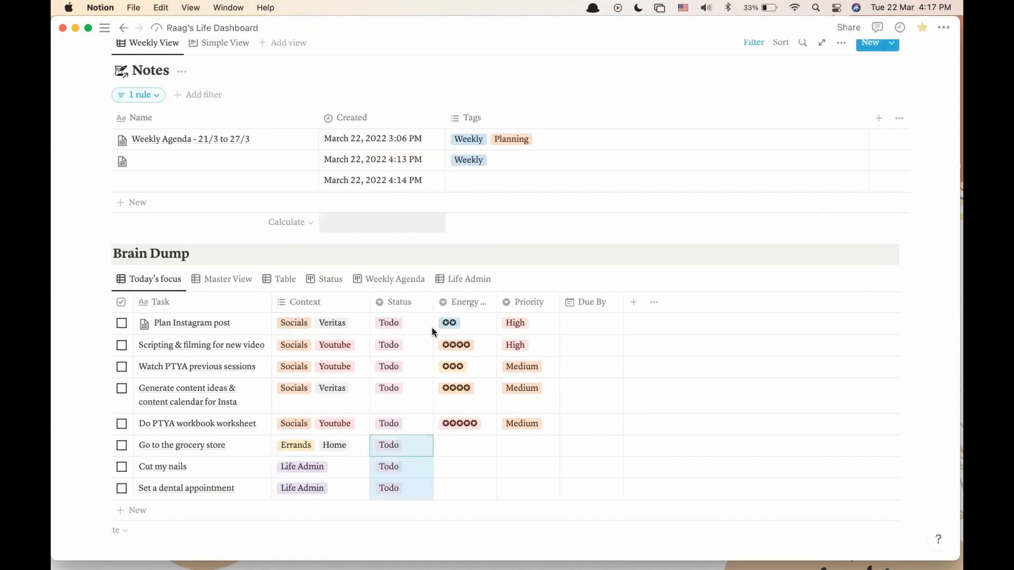
# Check the grocery store task's Status options and set the Status of "Scripting & filming for new video" to Doing.
pyautogui.click(389, 445)
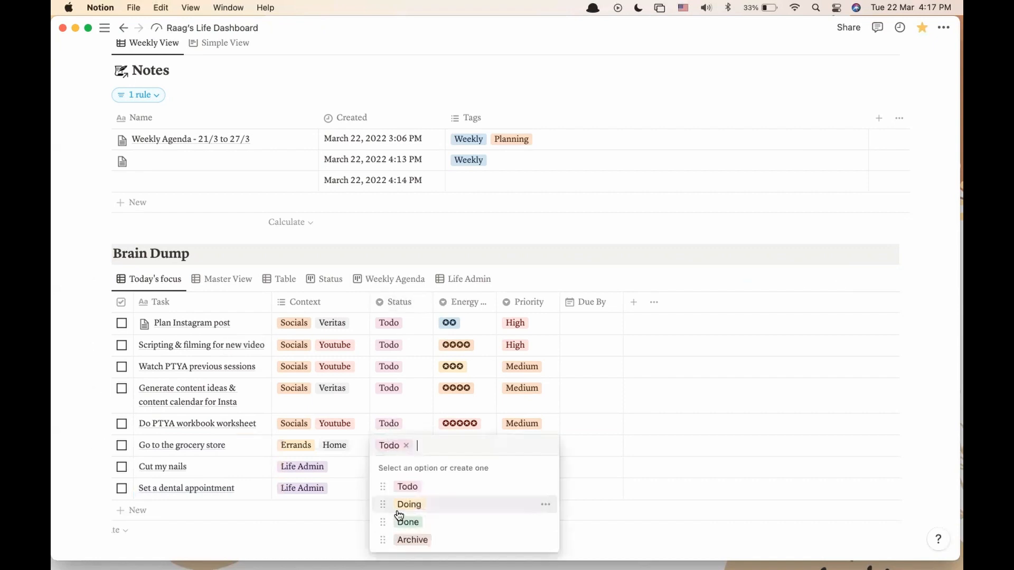
pyautogui.press('Escape')
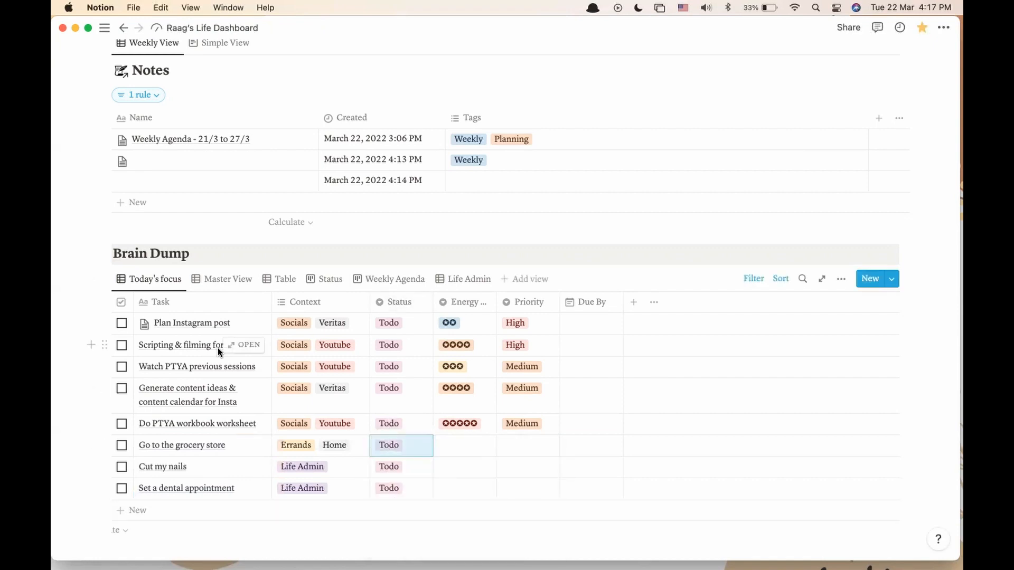
pyautogui.click(429, 345)
pyautogui.click(423, 404)
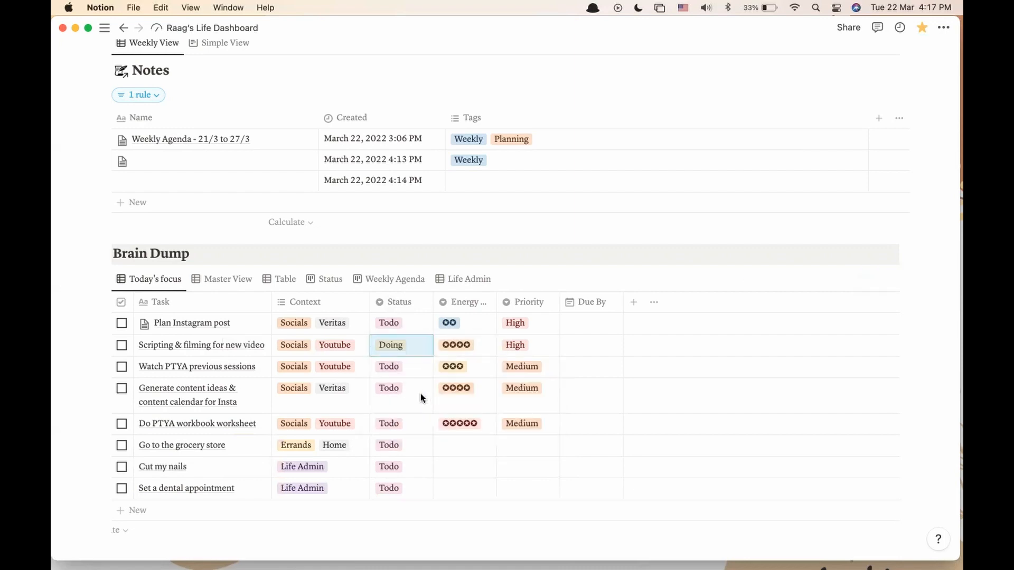
# Check the grocery store task's Status options, and widen the Energy Requirement column to read its full heading before narrowing it back.
pyautogui.click(395, 446)
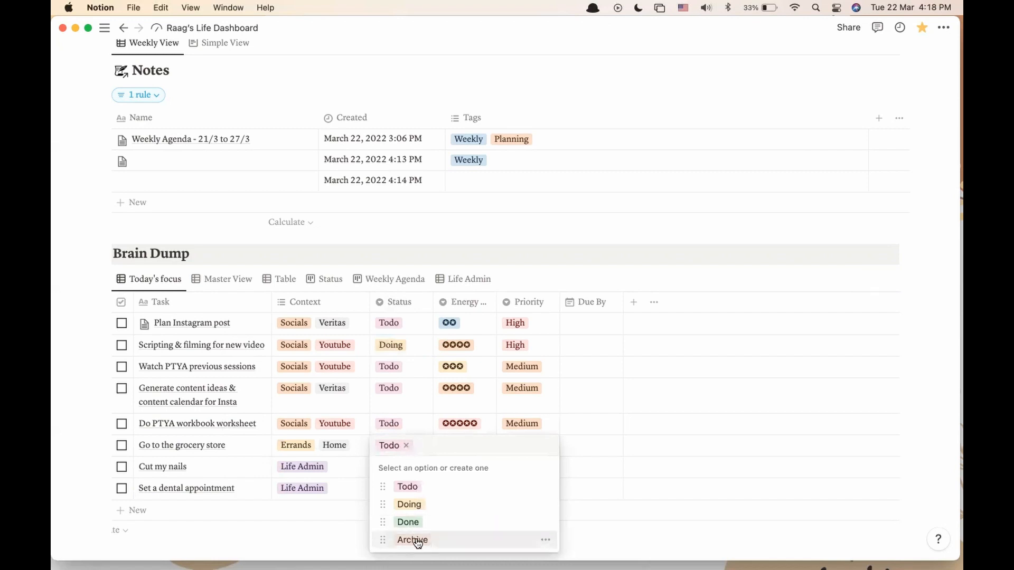
pyautogui.click(397, 424)
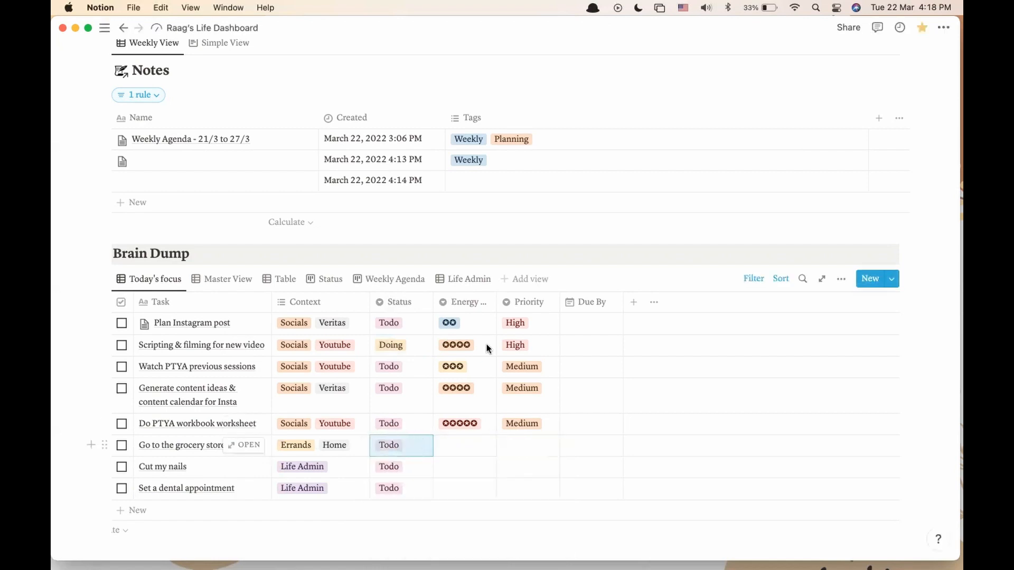
pyautogui.moveTo(497, 302); pyautogui.dragTo(544, 304)
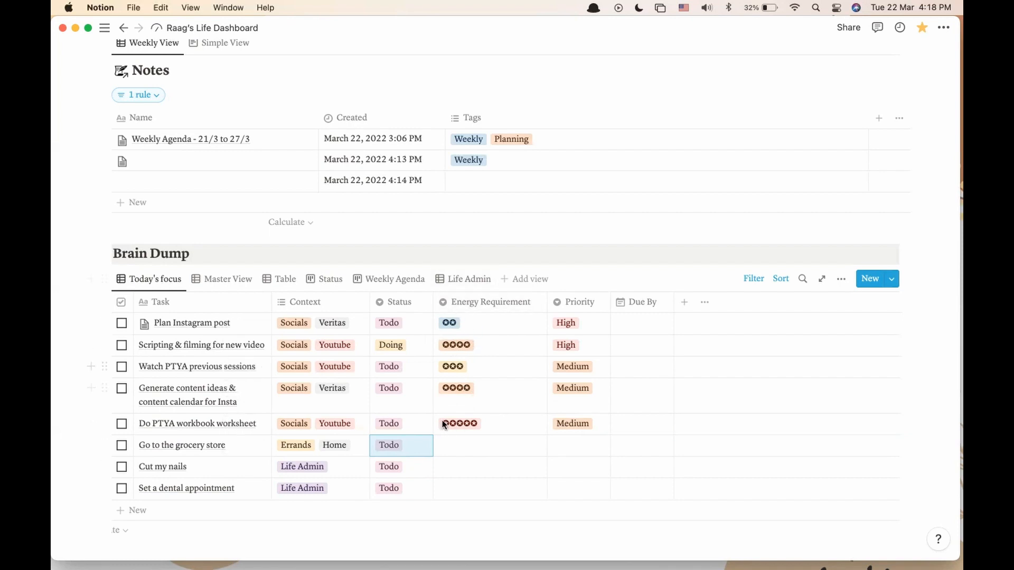
pyautogui.moveTo(546, 302); pyautogui.dragTo(492, 302)
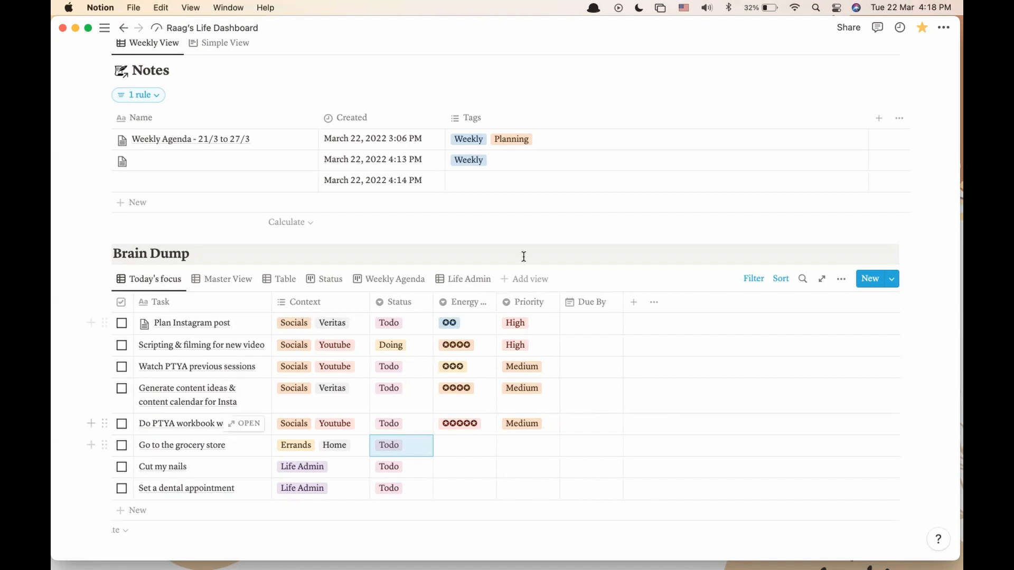
# Review the sort rules applied to the Today's focus view of the Brain Dump.
pyautogui.click(781, 279)
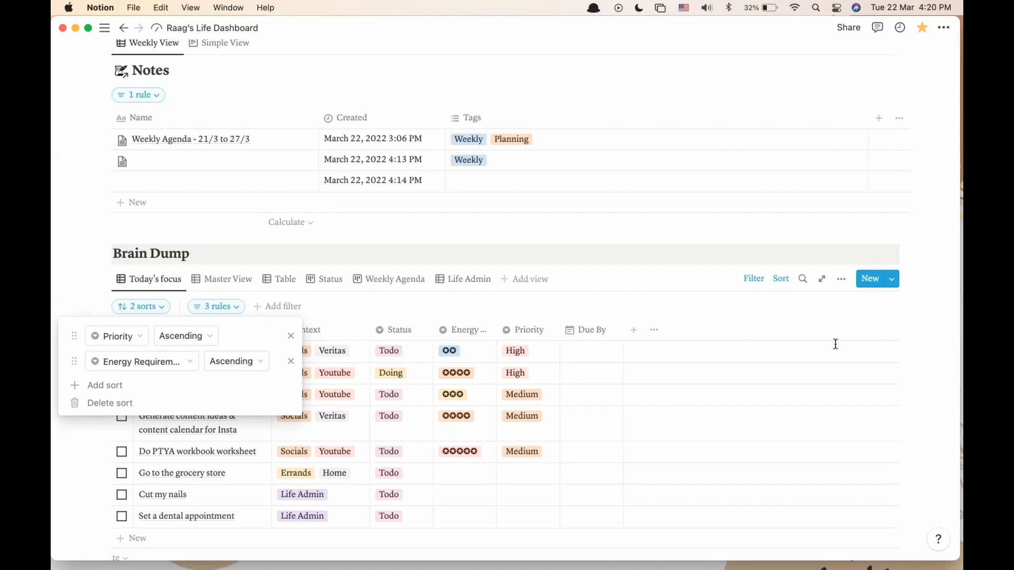
pyautogui.click(917, 336)
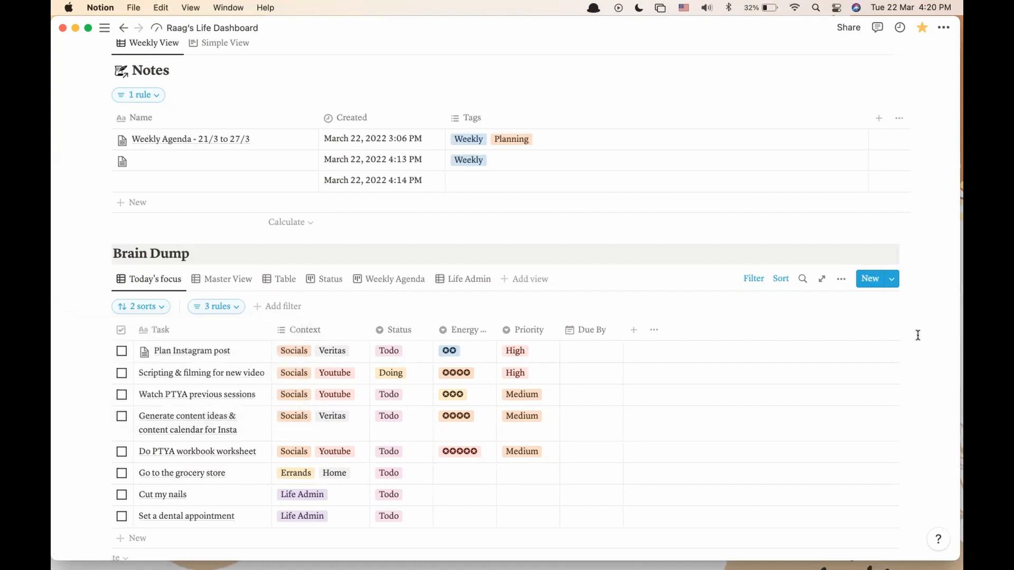
# Set the Due By date of the "Set a dental appointment" task to March 31, 2022.
pyautogui.scroll(-1, 858, 387)
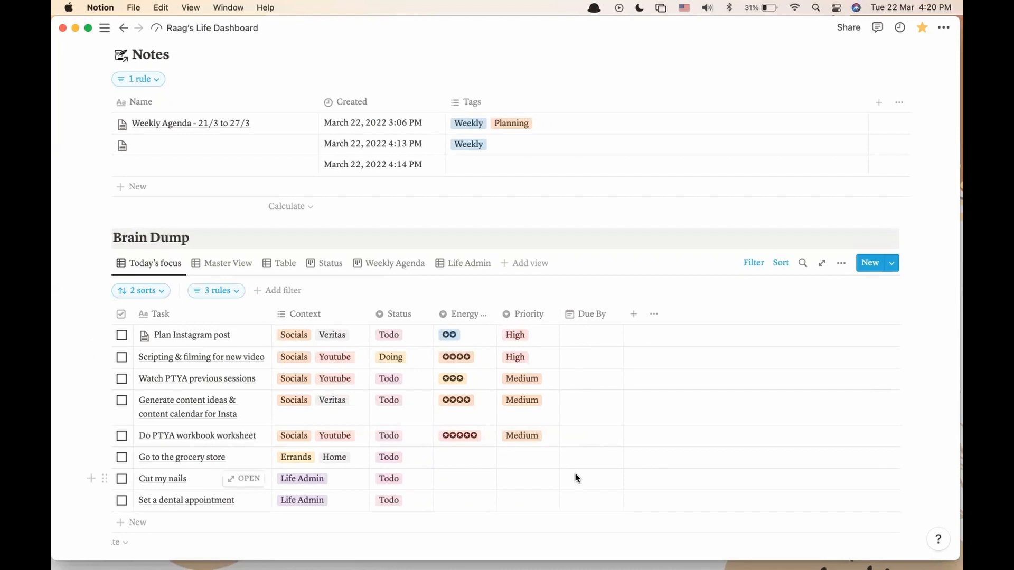
pyautogui.click(575, 498)
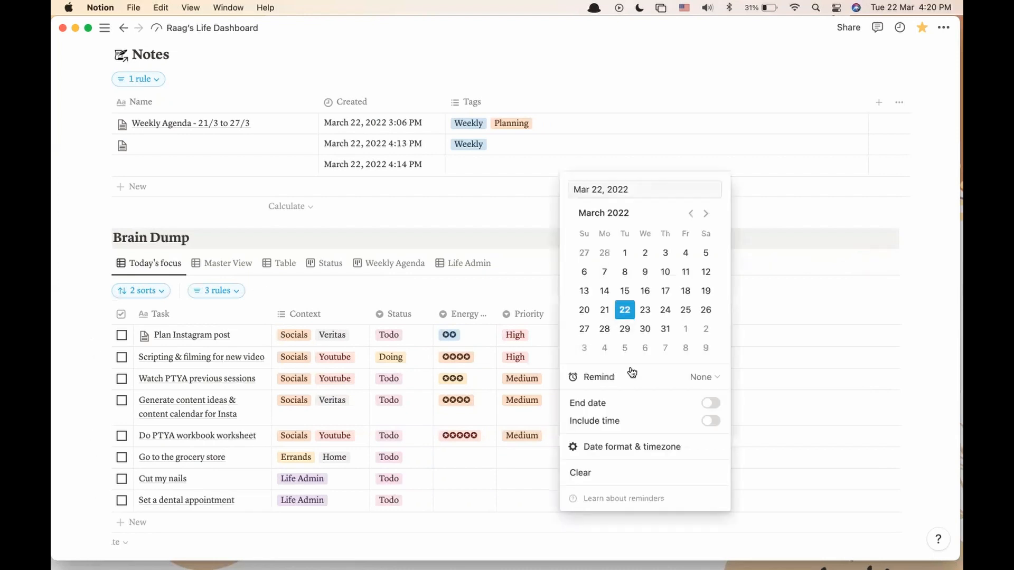
pyautogui.click(663, 329)
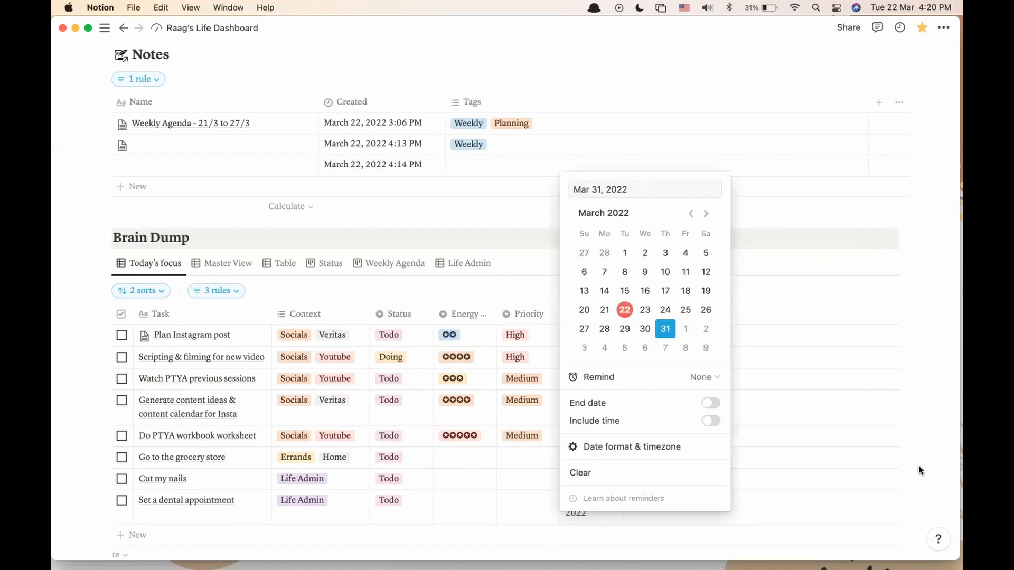
pyautogui.press('Escape')
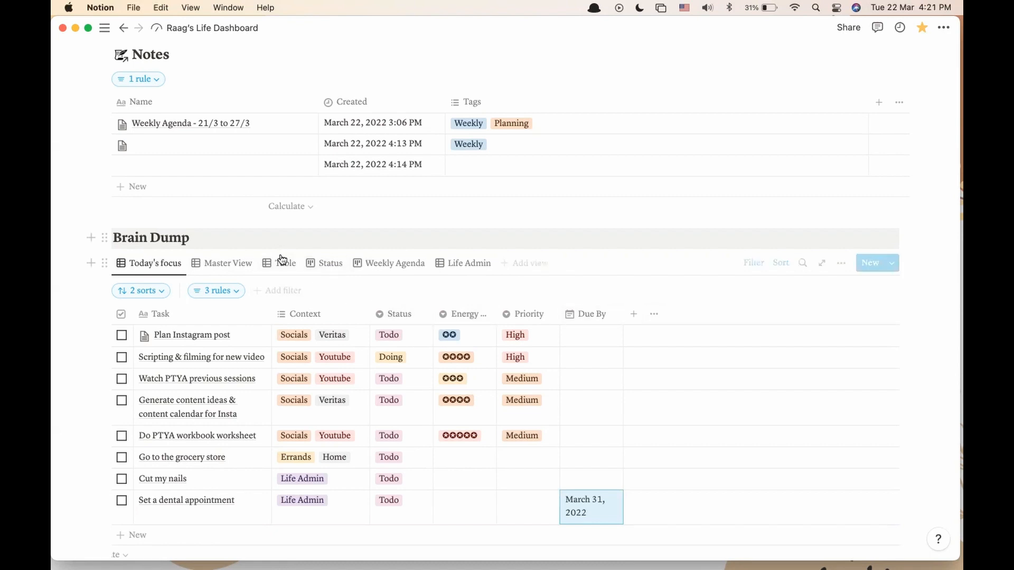
# View the Brain Dump tasks in the Status board and Life Admin views, and return to the Today's focus view.
pyautogui.click(328, 265)
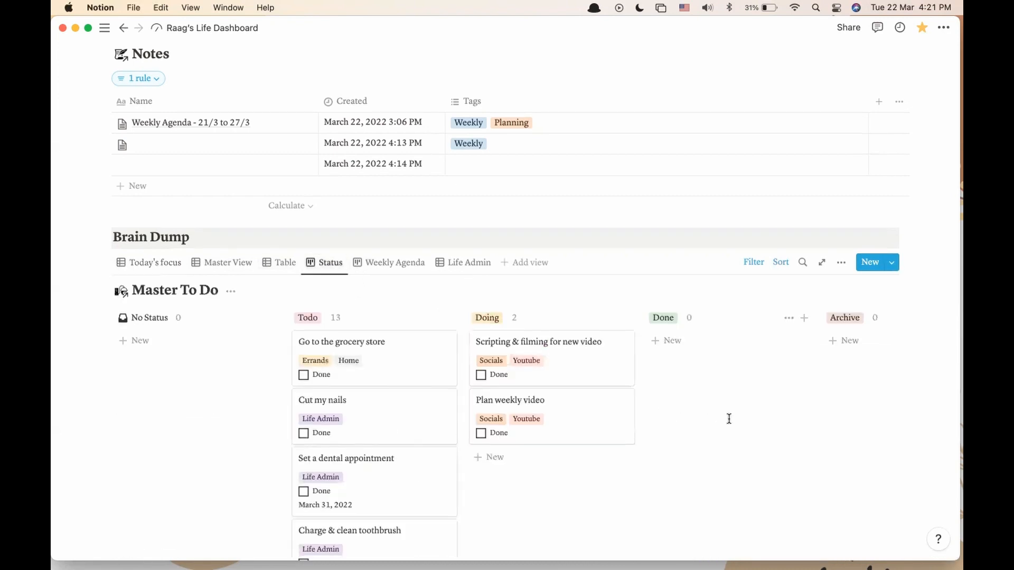
pyautogui.scroll(-7, 729, 419)
pyautogui.scroll(4, 728, 419)
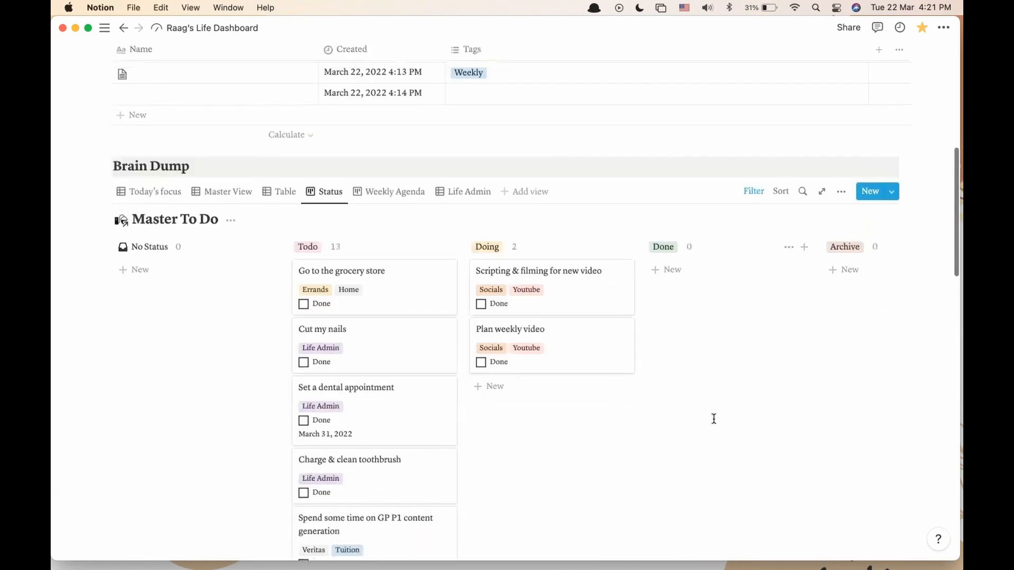
pyautogui.moveTo(535, 291); pyautogui.dragTo(524, 352)
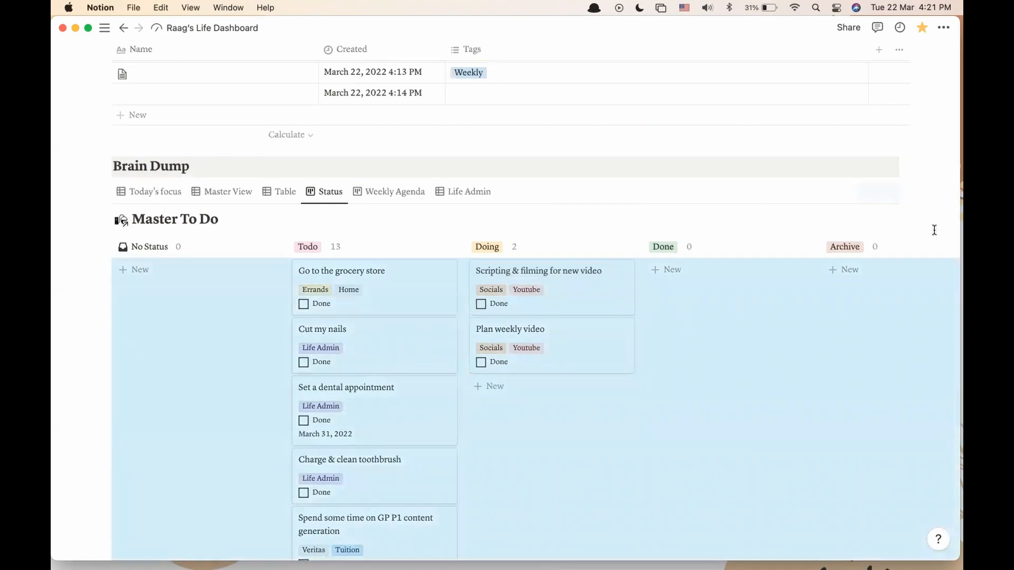
pyautogui.click(462, 191)
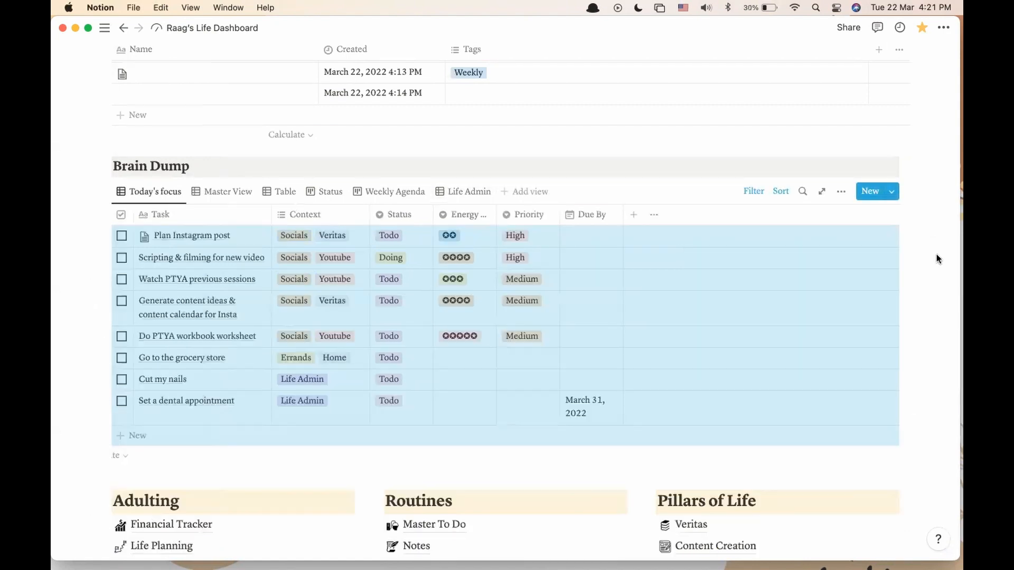
pyautogui.click(937, 254)
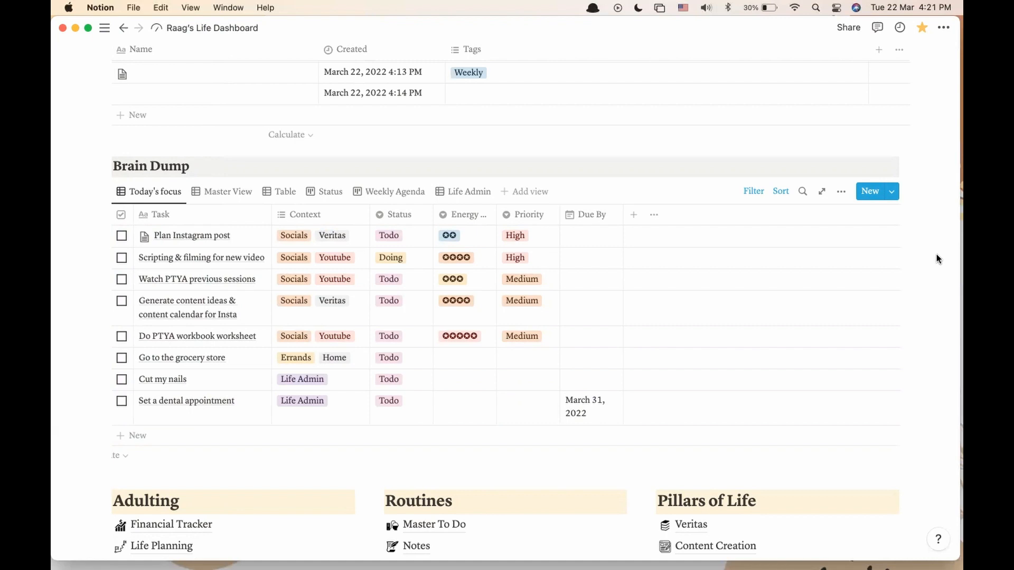
# Inspect the text and background color options available for the "Adulting" heading without changing its color.
pyautogui.scroll(2, 936, 254)
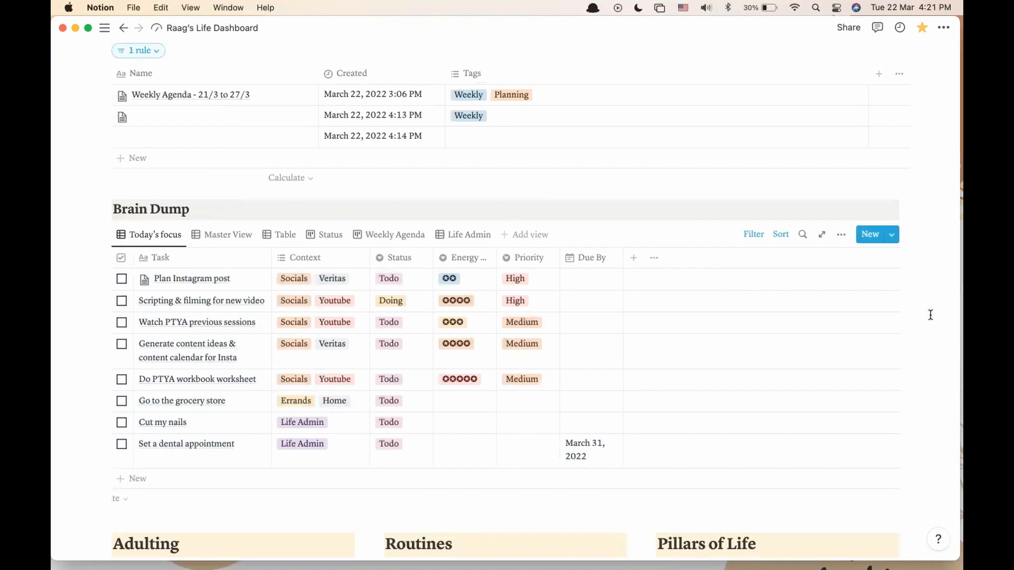
pyautogui.scroll(-5, 930, 314)
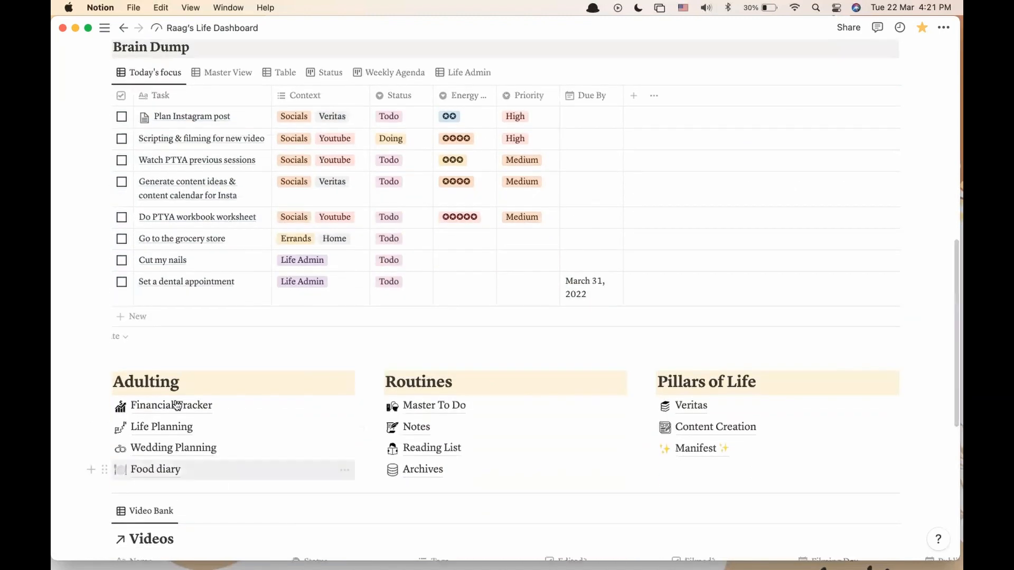
pyautogui.scroll(1, 525, 443)
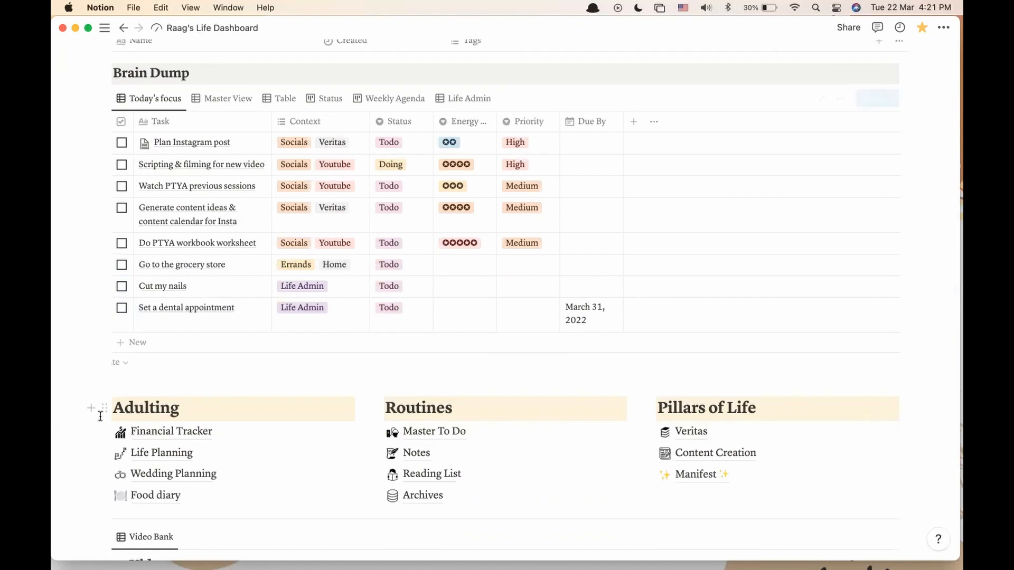
pyautogui.click(101, 407)
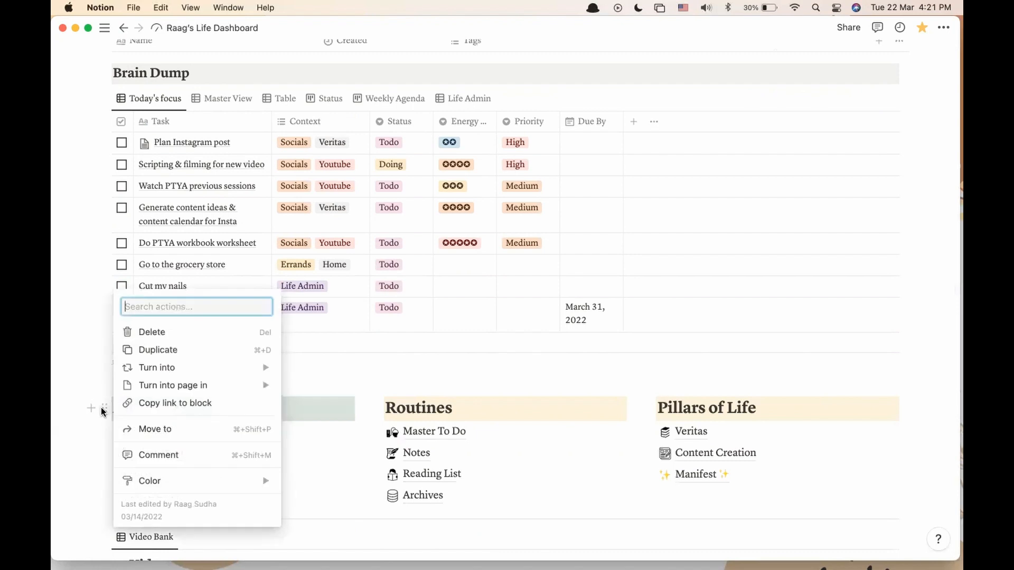
pyautogui.click(101, 409)
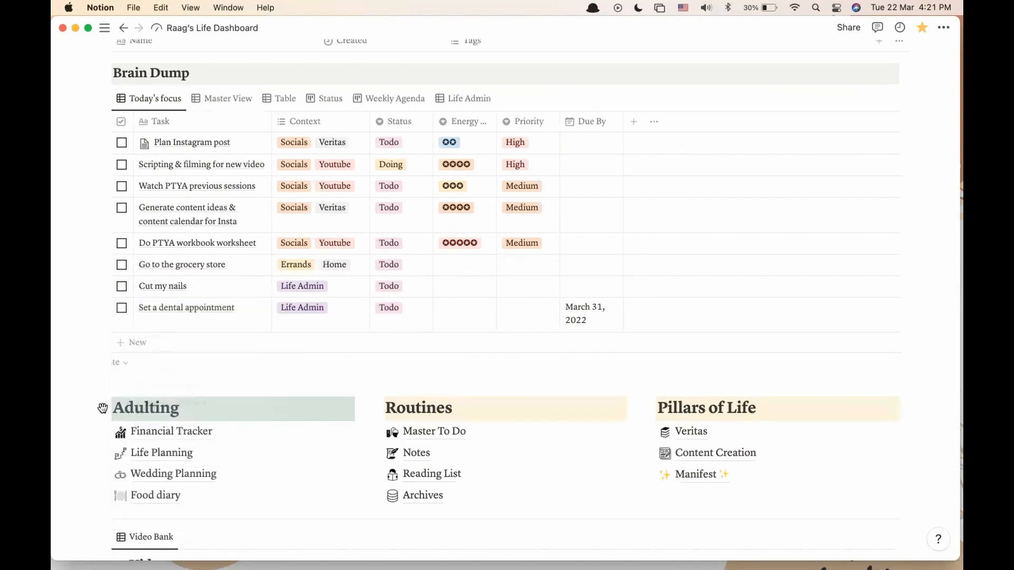
pyautogui.doubleClick(129, 406)
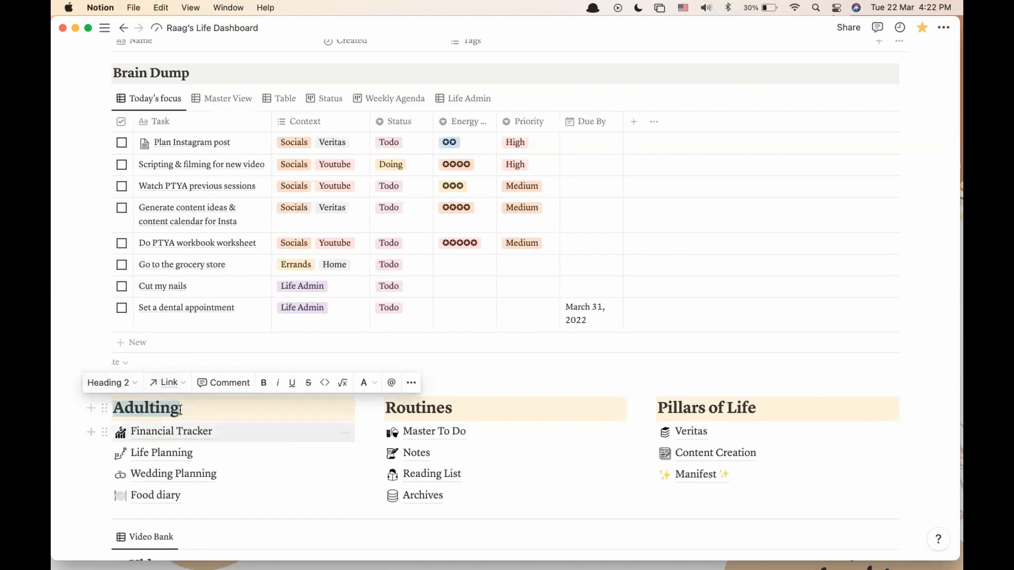
pyautogui.click(104, 409)
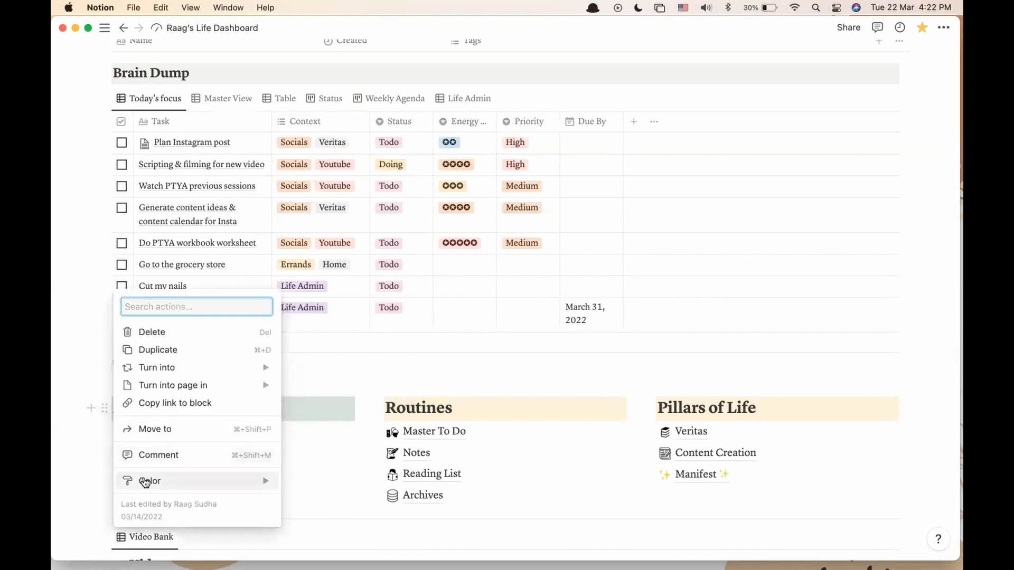
pyautogui.moveTo(146, 481)
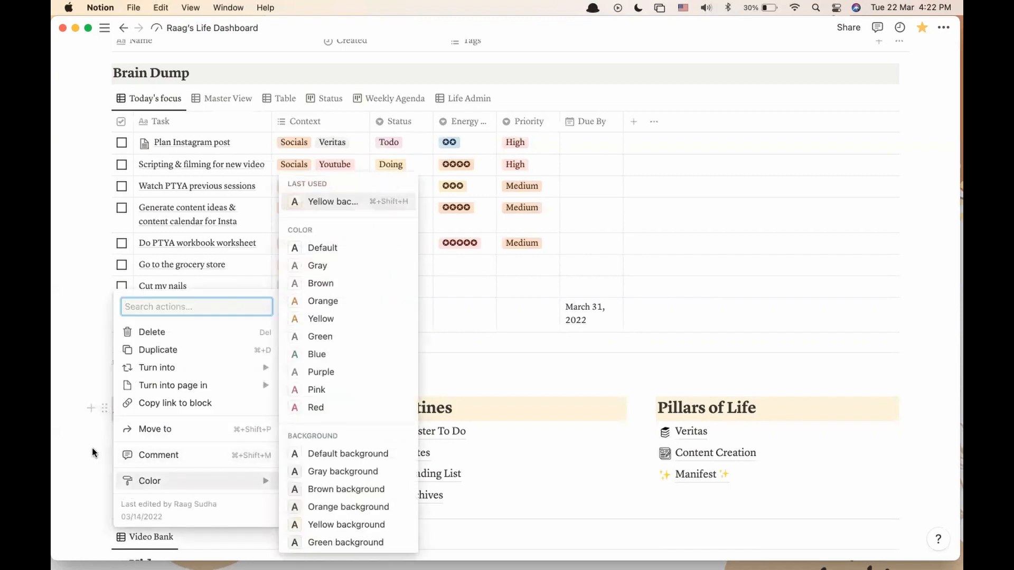
pyautogui.click(99, 411)
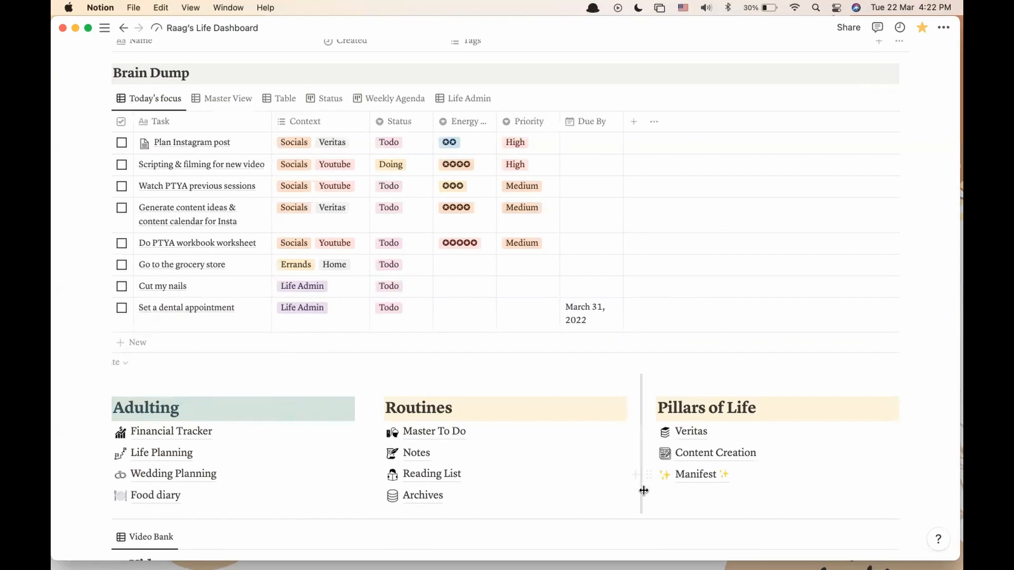
pyautogui.click(928, 370)
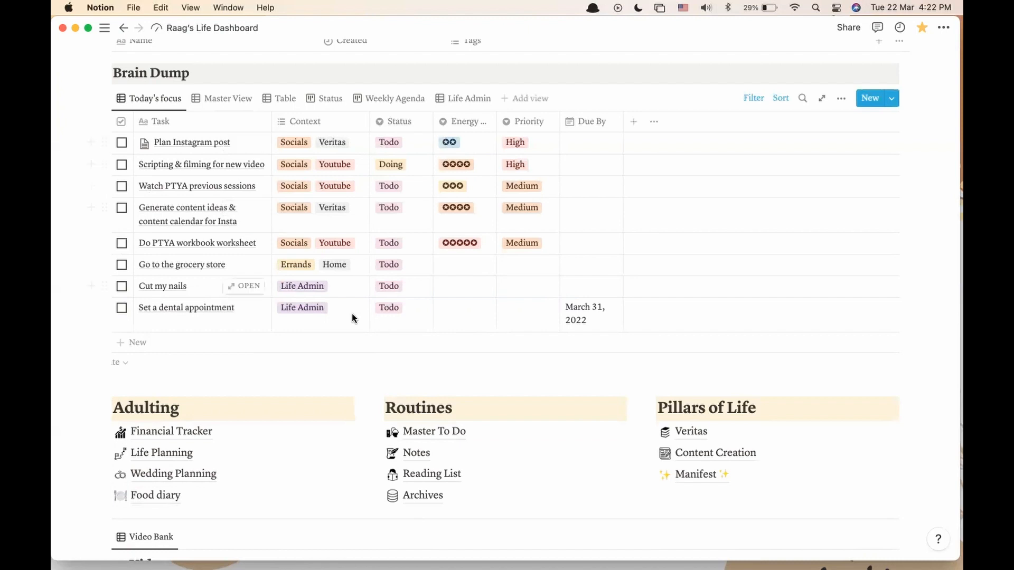
# Examine the Adulting, Routines and Pillars of Life page links and the Videos table beneath the Brain Dump.
pyautogui.scroll(5, 406, 461)
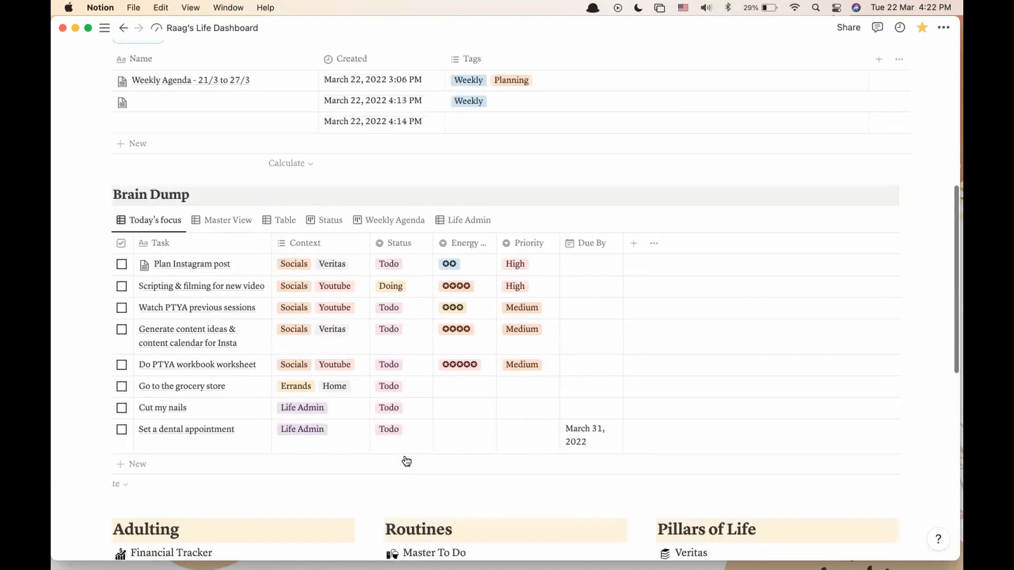
pyautogui.scroll(-5, 410, 359)
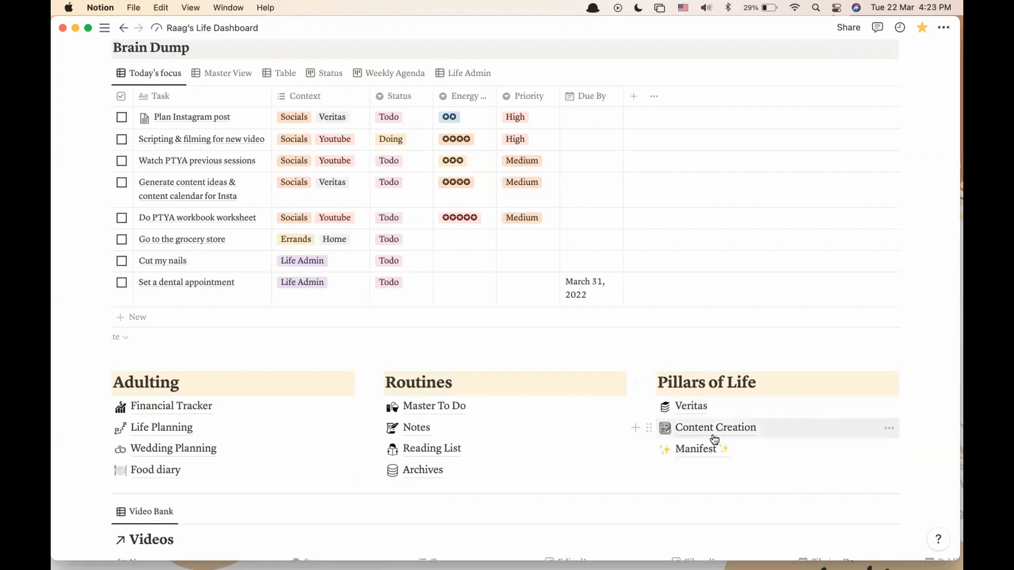
pyautogui.scroll(1, 938, 411)
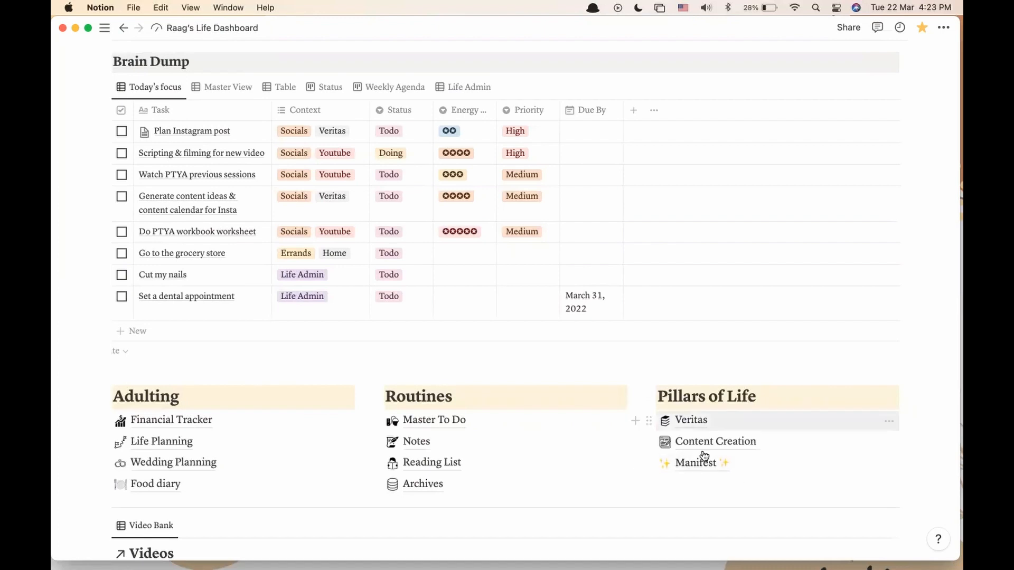
pyautogui.scroll(-1, 902, 387)
pyautogui.scroll(-5, 902, 387)
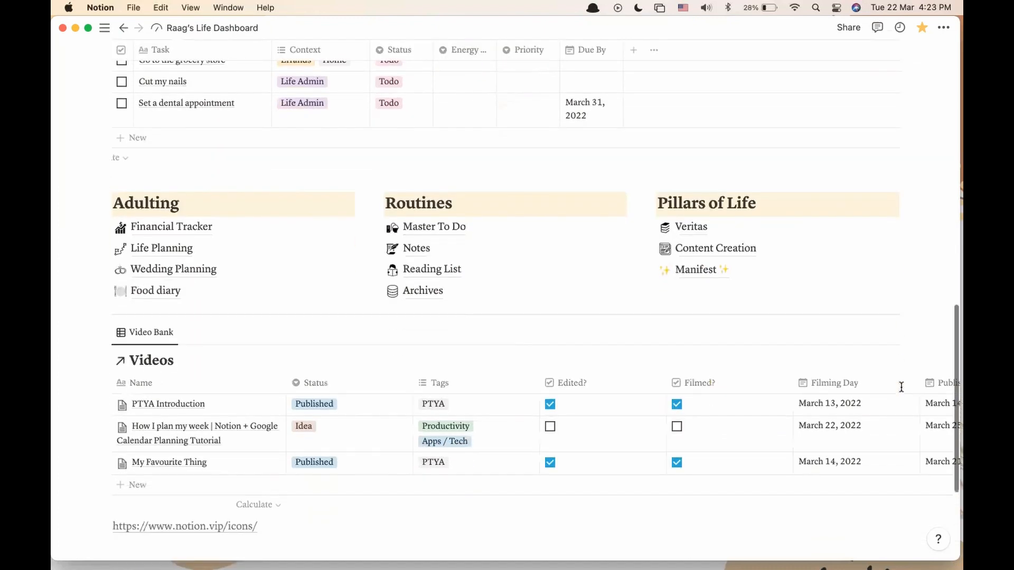
pyautogui.scroll(2, 261, 337)
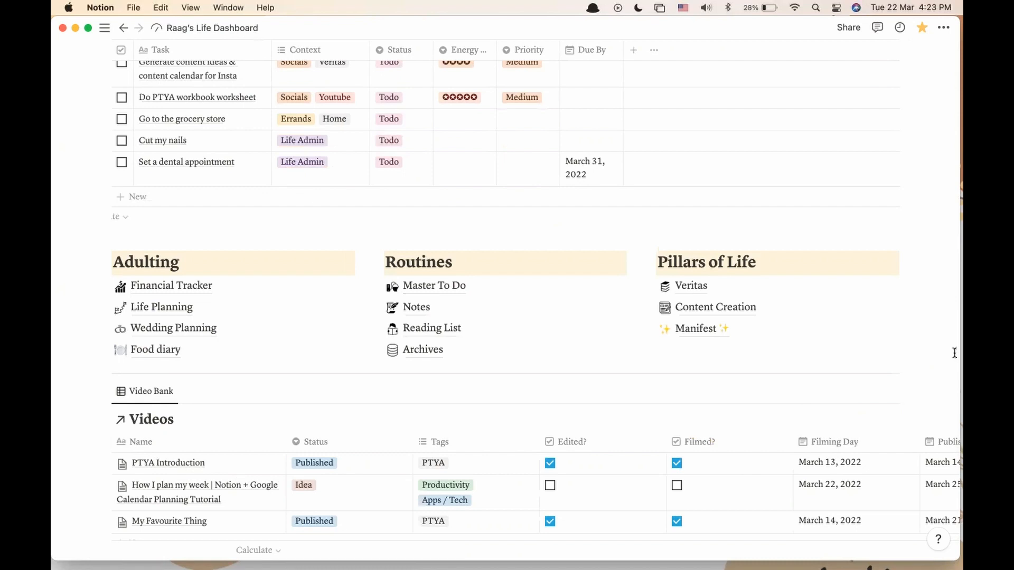
# Delete the "Go to the grocery store", "Cut my nails" and "Set a dental appointment" tasks together from the Brain Dump.
pyautogui.scroll(7, 955, 353)
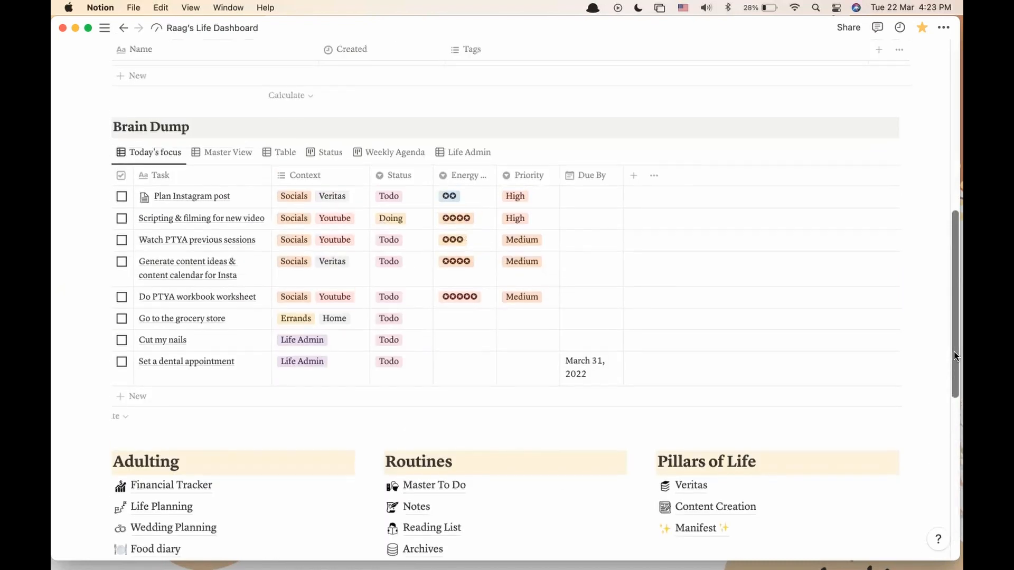
pyautogui.scroll(6, 516, 291)
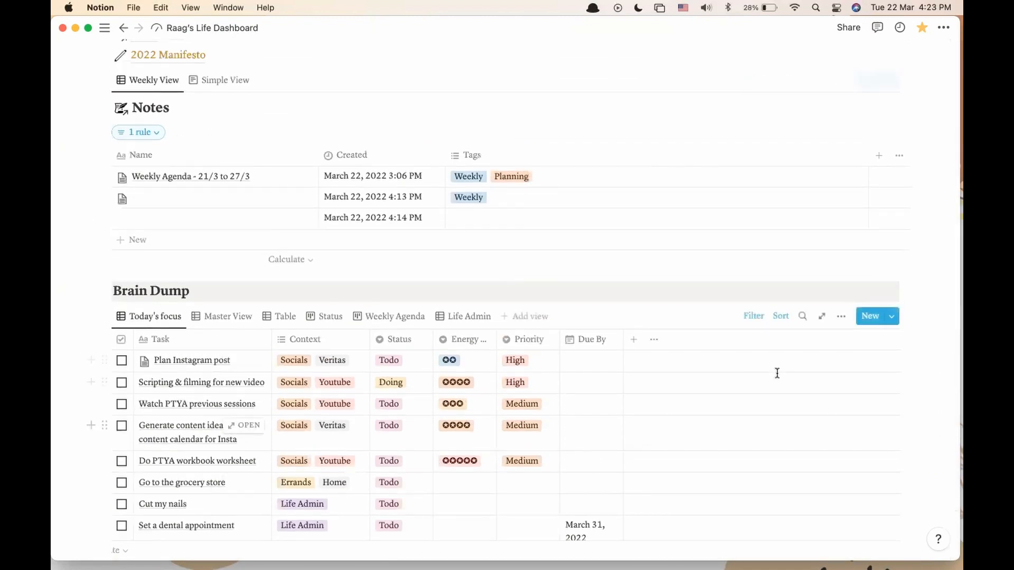
pyautogui.scroll(-1, 953, 326)
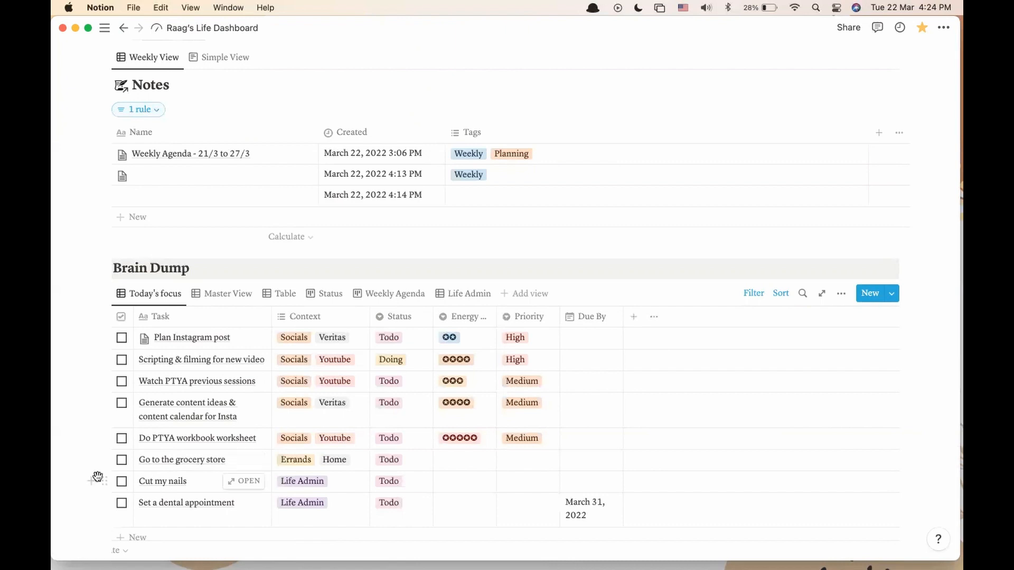
pyautogui.moveTo(85, 457); pyautogui.dragTo(136, 489)
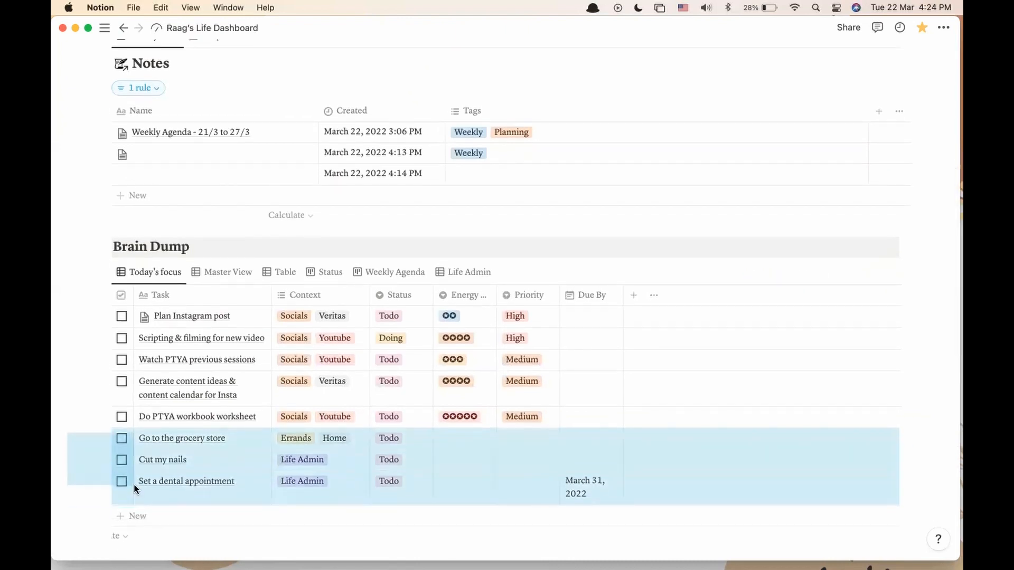
pyautogui.moveTo(63, 499)
pyautogui.press('BackSpace')
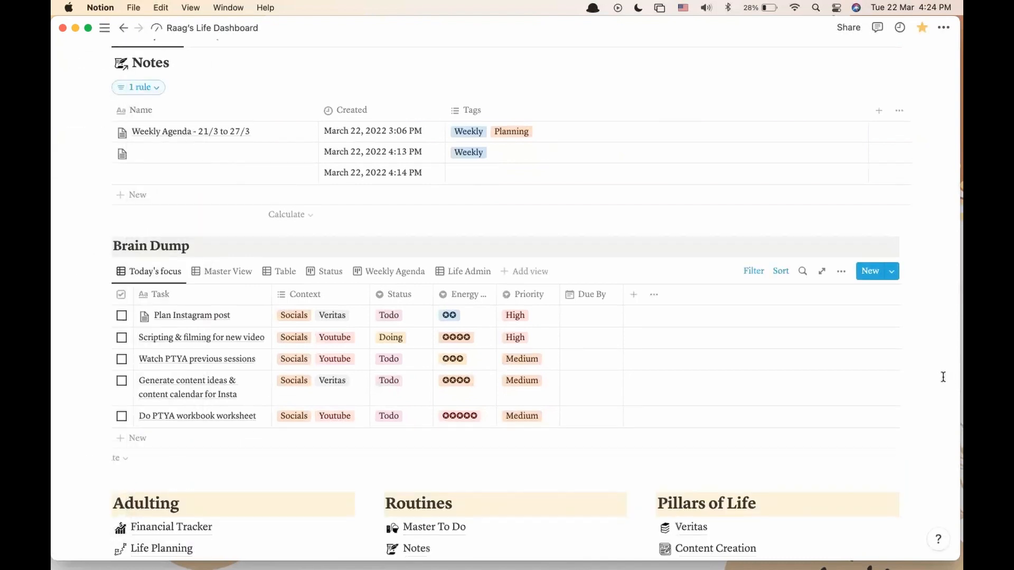
# Review the life dashboard's overall layout, from the title, quote and page links through the Notes table to the Brain Dump tasks.
pyautogui.scroll(-2, 943, 376)
pyautogui.scroll(4, 943, 377)
pyautogui.scroll(2, 943, 376)
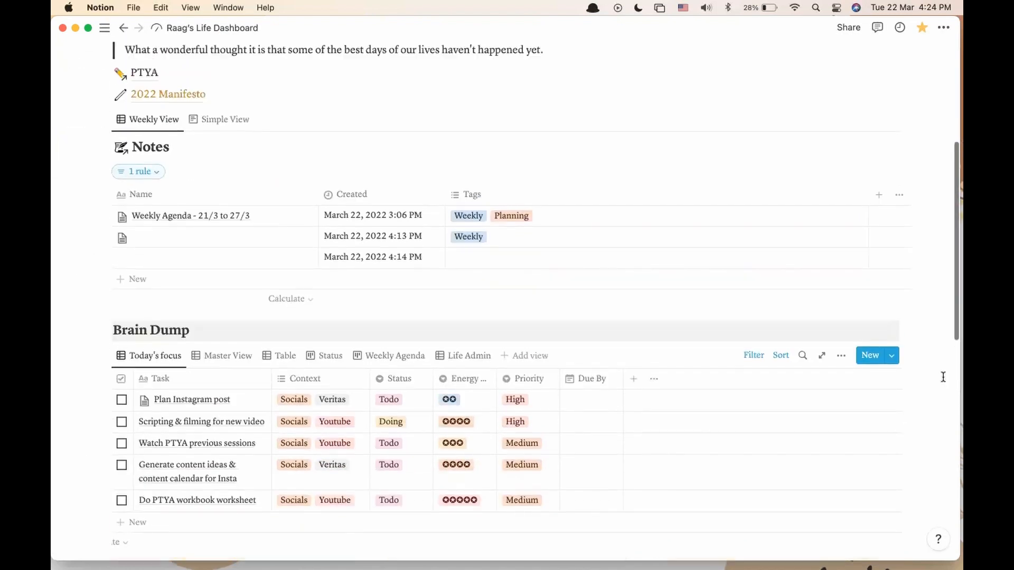
pyautogui.scroll(8, 943, 377)
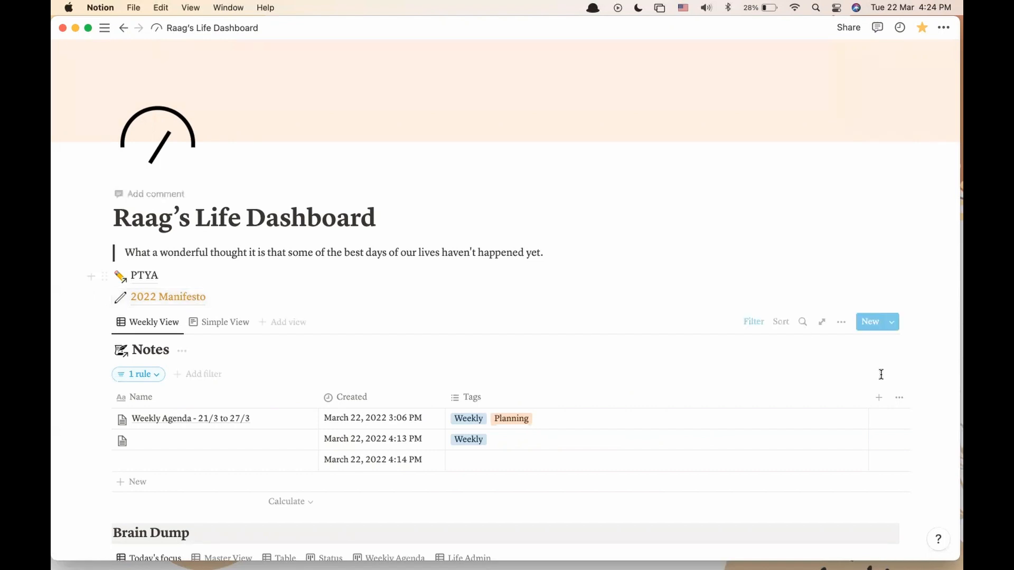
pyautogui.scroll(-2, 924, 394)
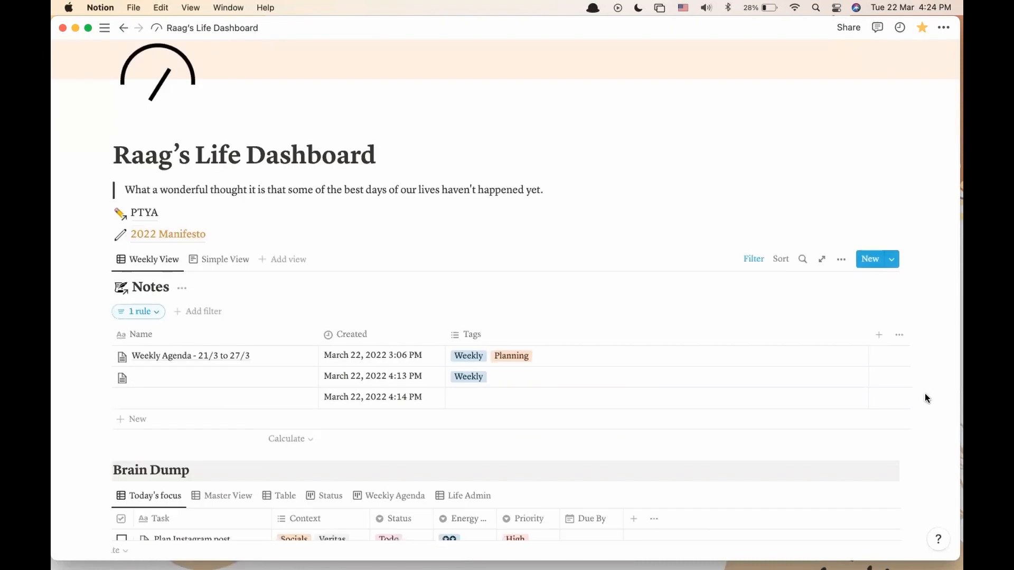
pyautogui.scroll(-4, 924, 394)
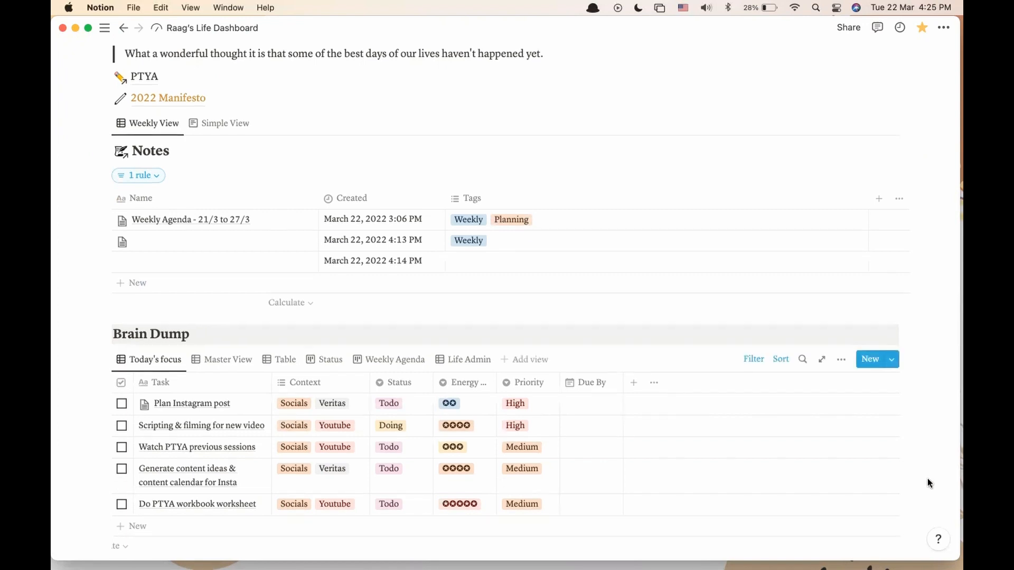
pyautogui.scroll(-3, 927, 481)
pyautogui.scroll(5, 927, 478)
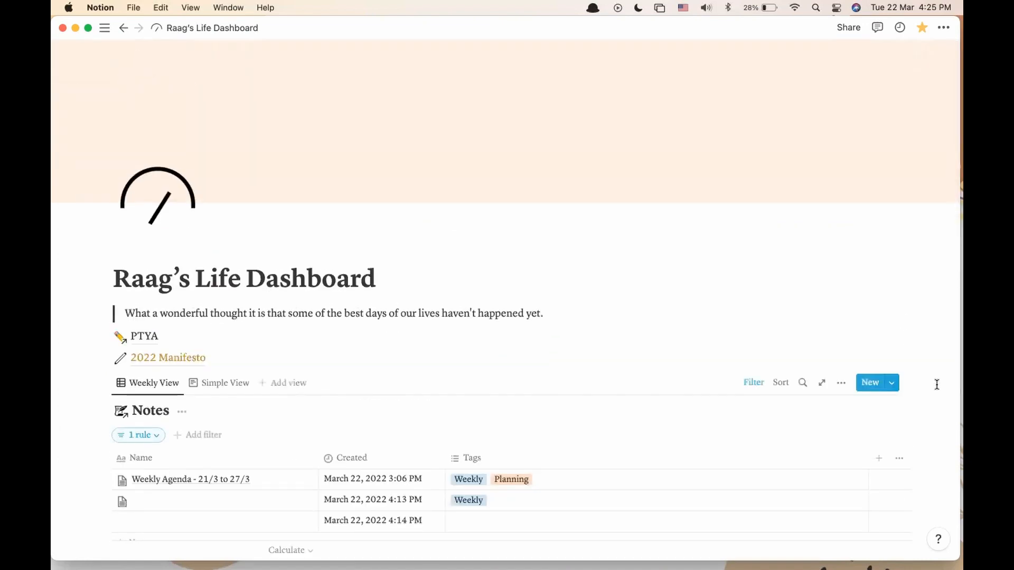
pyautogui.scroll(-5, 936, 384)
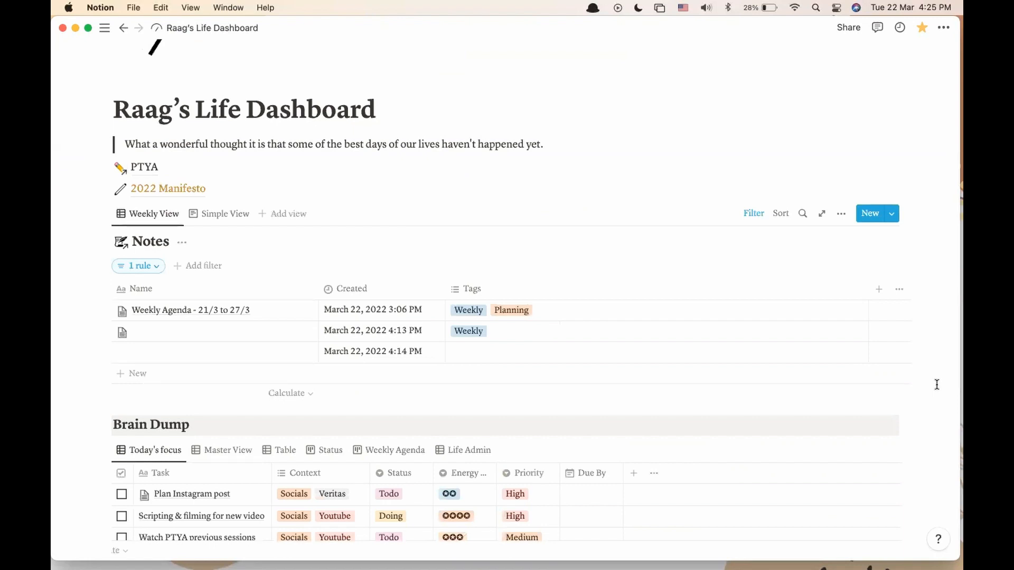
pyautogui.scroll(-8, 936, 385)
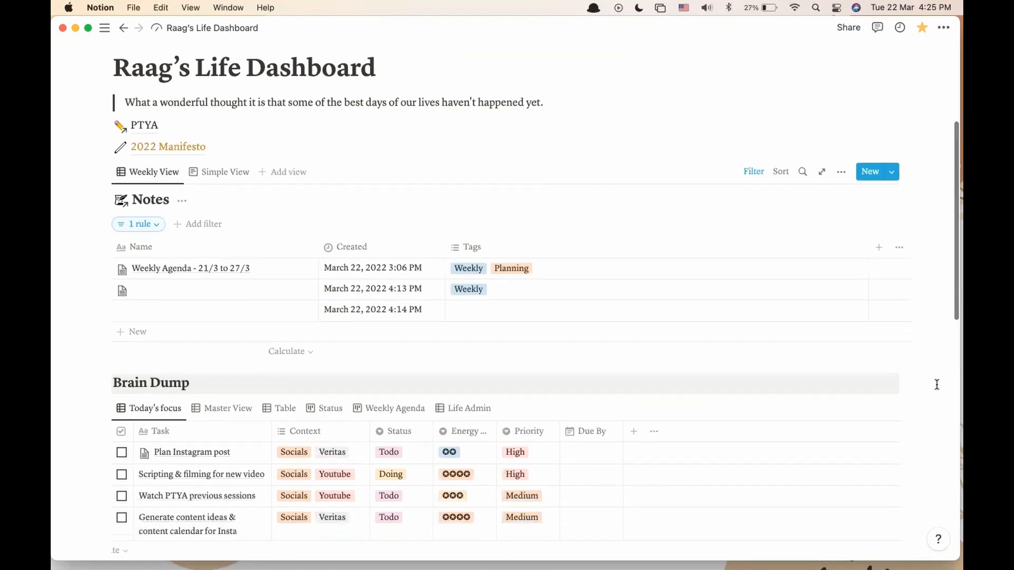